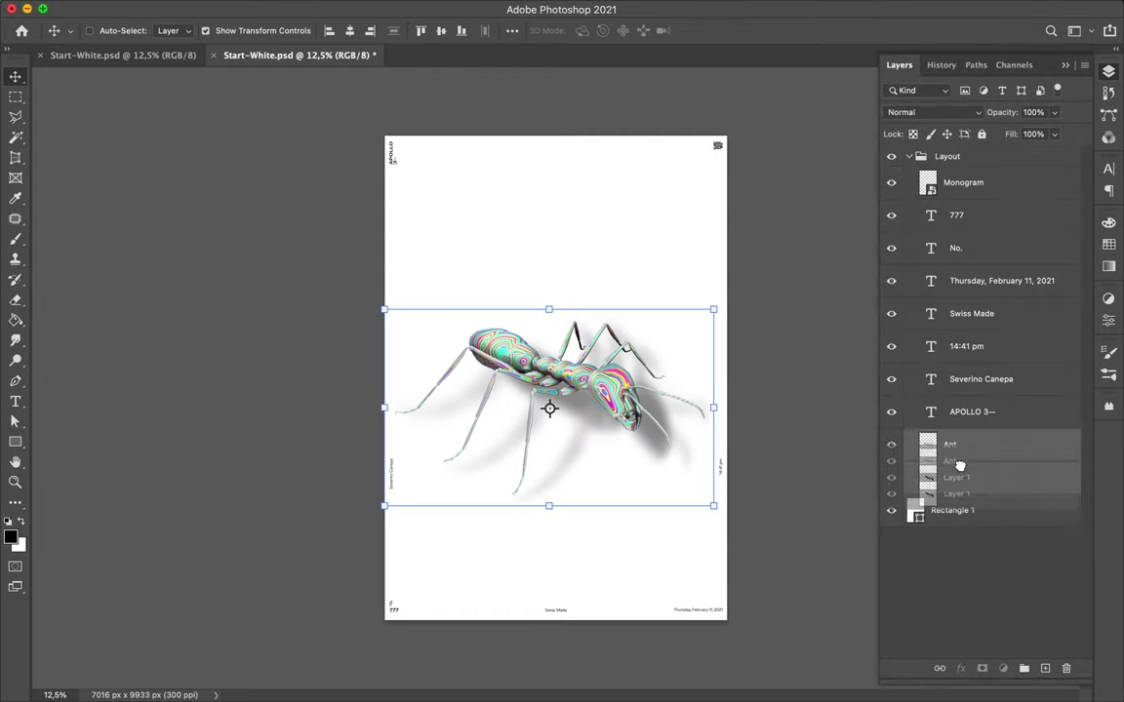
Collapse the Layout group, merge the ant layers, and draw a near-white gradient rectangle over the left half.
left_click(910, 157)
key("ctrl+e")
key("m")
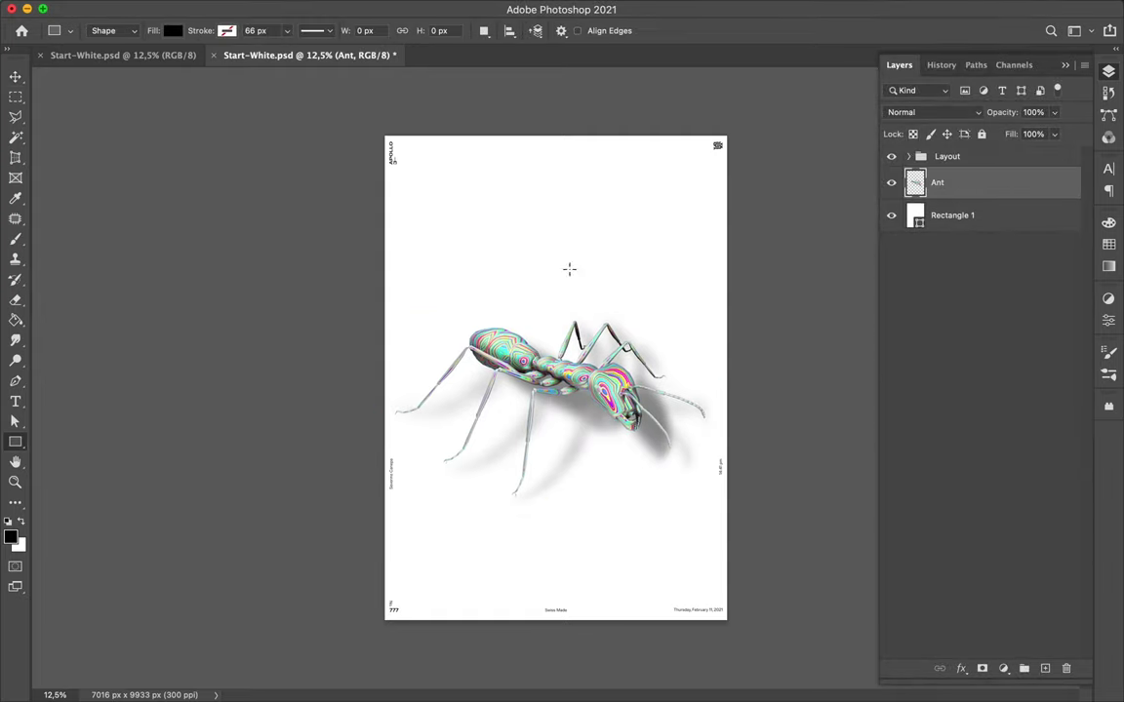
left_click(173, 30)
left_click_drag(385, 137, 534, 619)
left_click(172, 30)
double_click(72, 239)
left_click(701, 147)
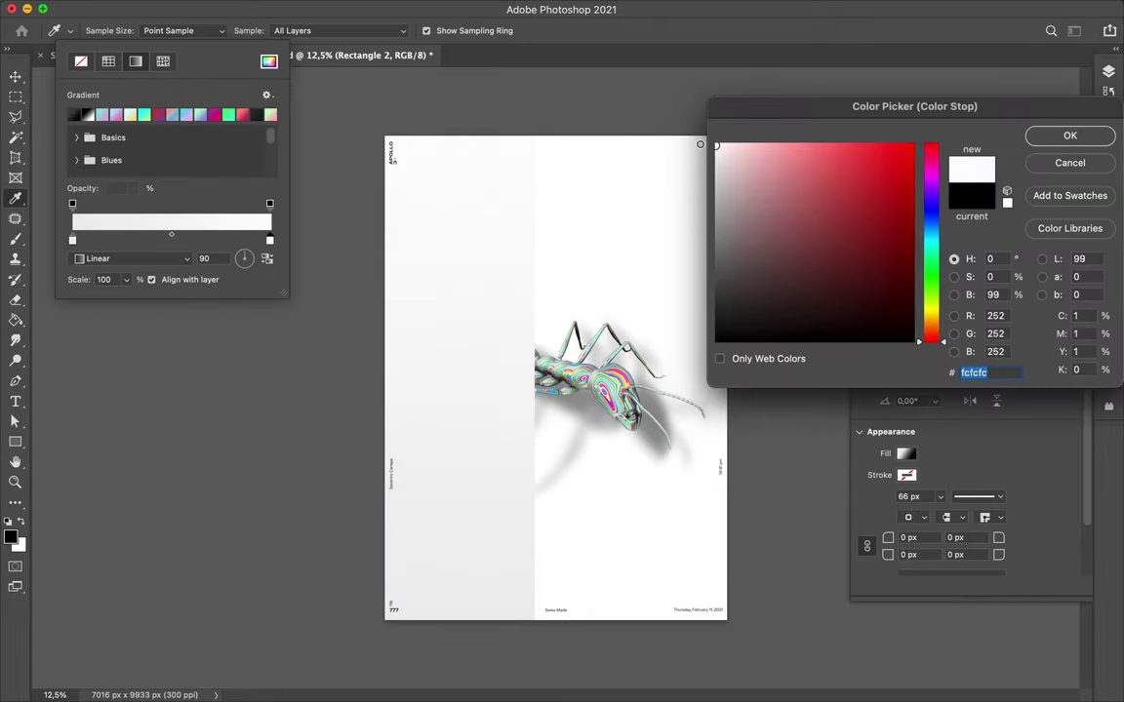
key("Return")
key("Return")
key("v")
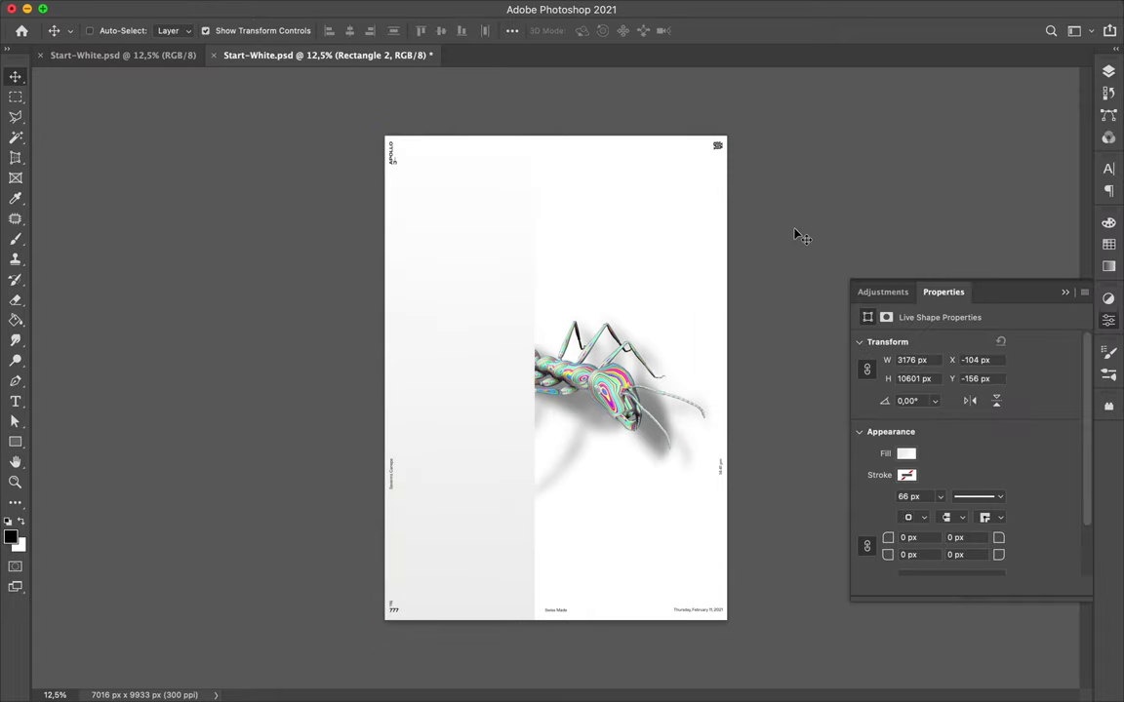
Draw a gradient rectangle across the top, resized to cover only the right side.
key("u")
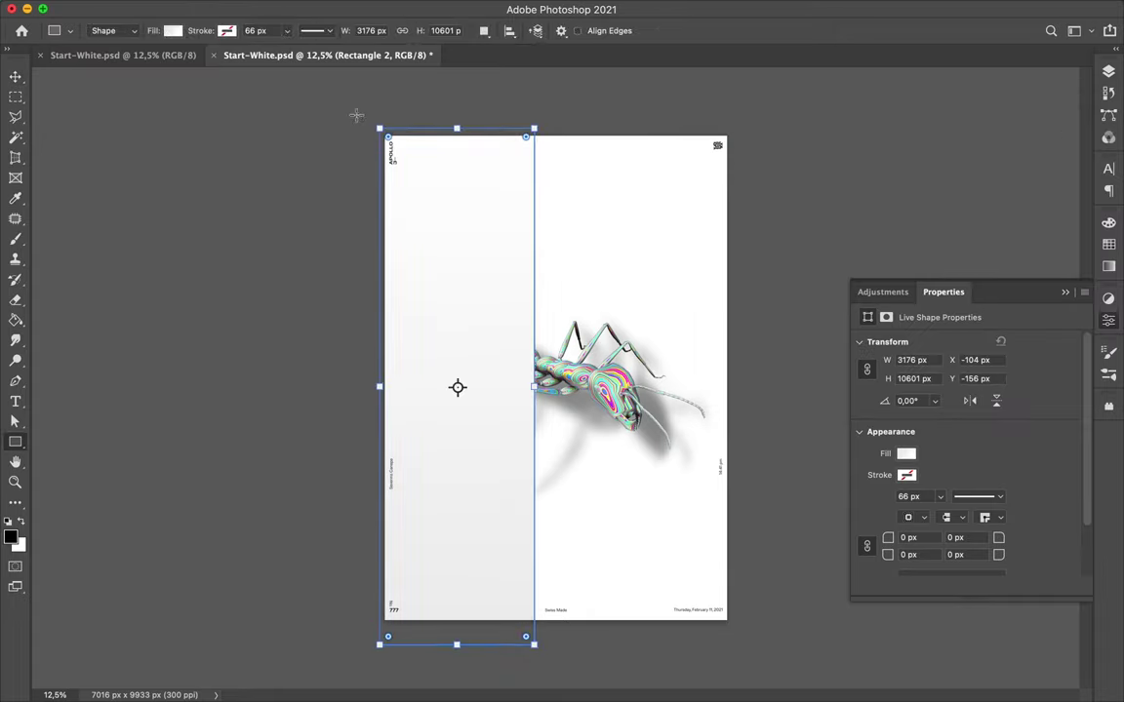
left_click_drag(356, 115, 741, 314)
left_click(173, 30)
key("Return")
key("v")
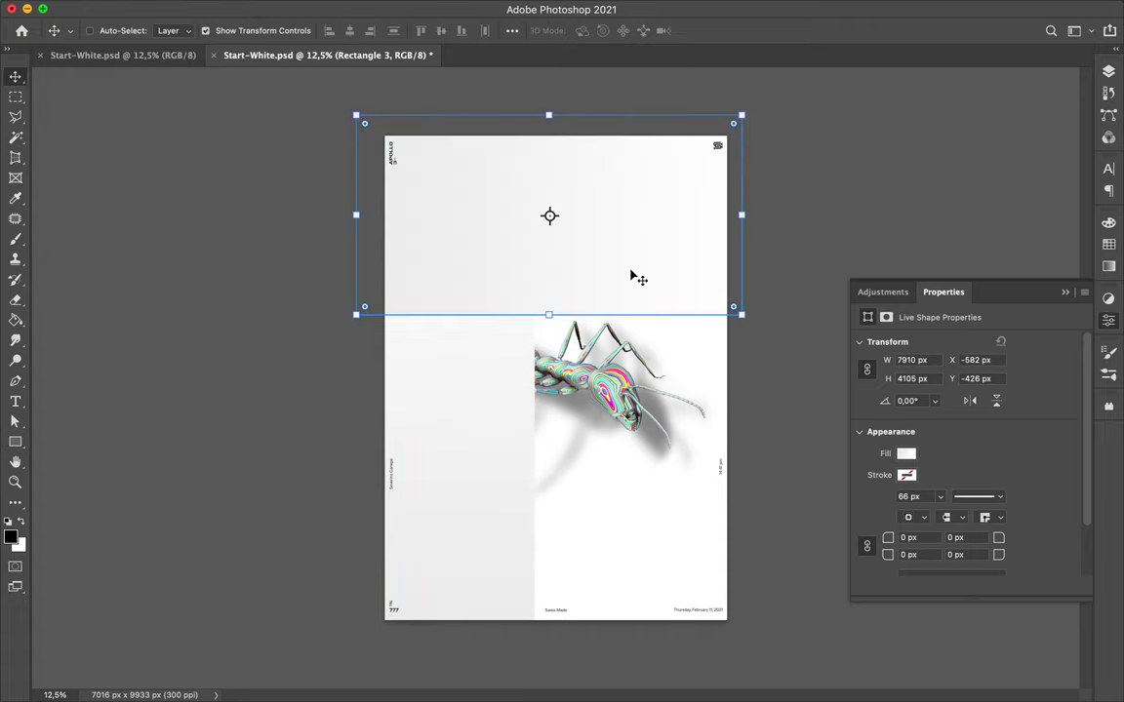
left_click_drag(353, 214, 534, 215)
key("ctrl+0")
key("Return")
Duplicate the Ant layer, clip the copy above Rectangle 2 and shift it right.
left_click(916, 248)
key("ctrl+j")
key("ctrl+t")
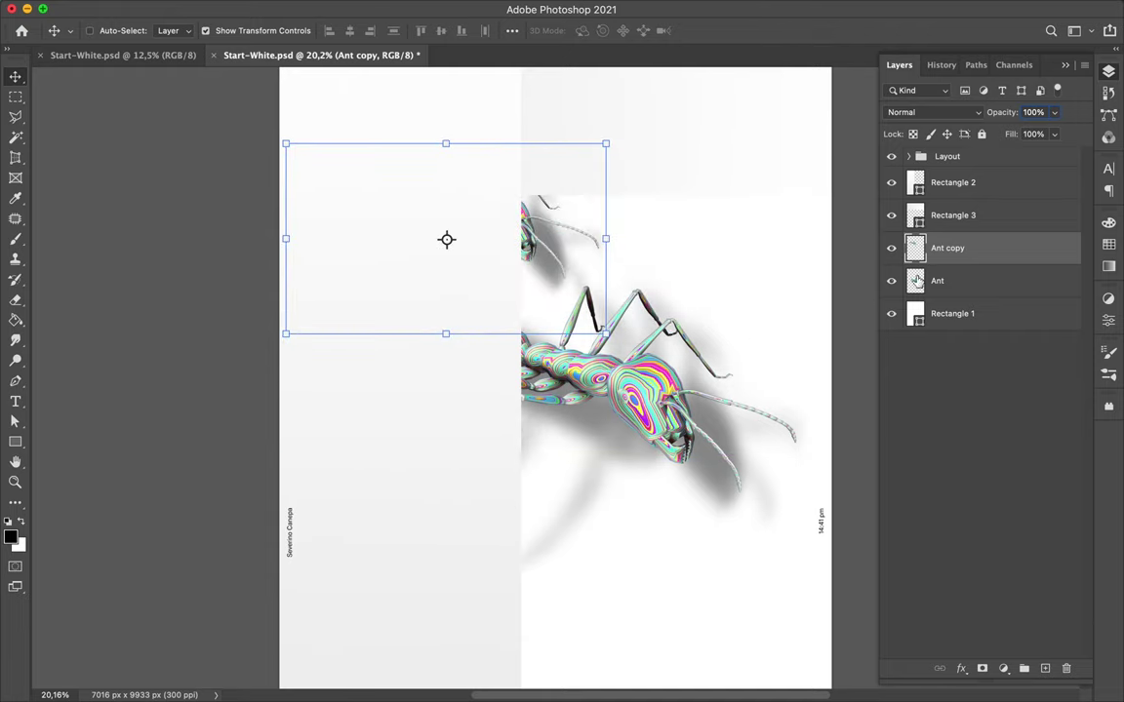
left_click_drag(971, 161, 970, 168)
left_click_drag(456, 206, 531, 207)
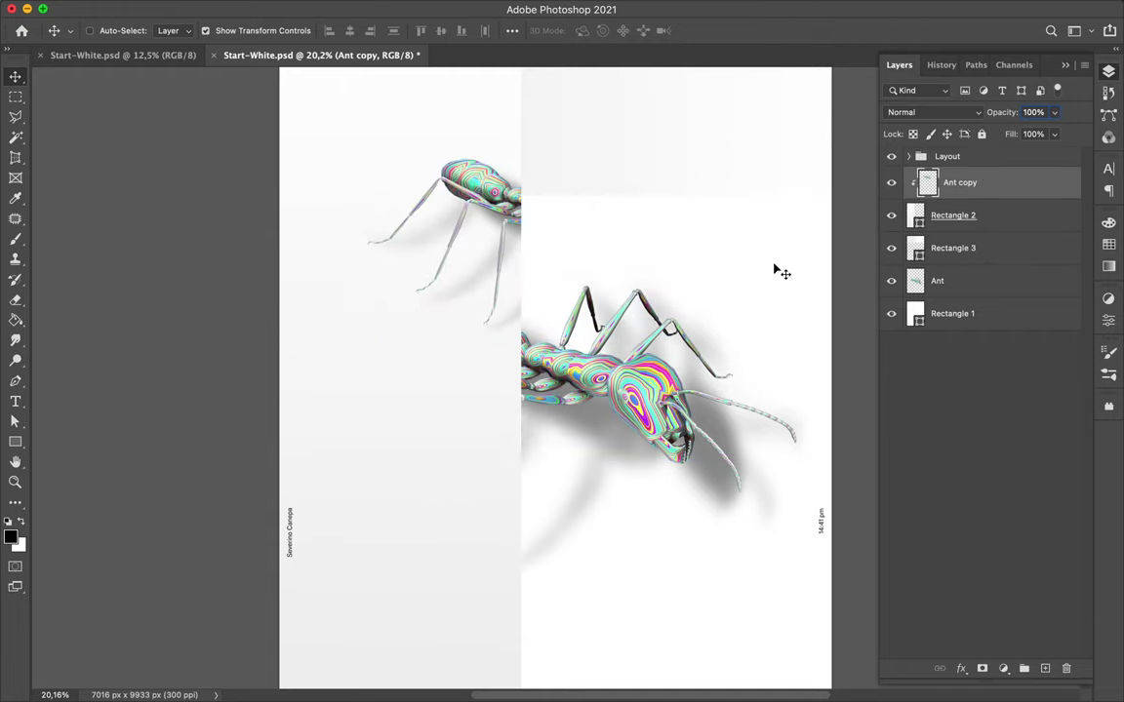
Start the PSYCHEDELIC text layer below the ant.
key("ctrl+0")
key("t")
left_click(598, 563)
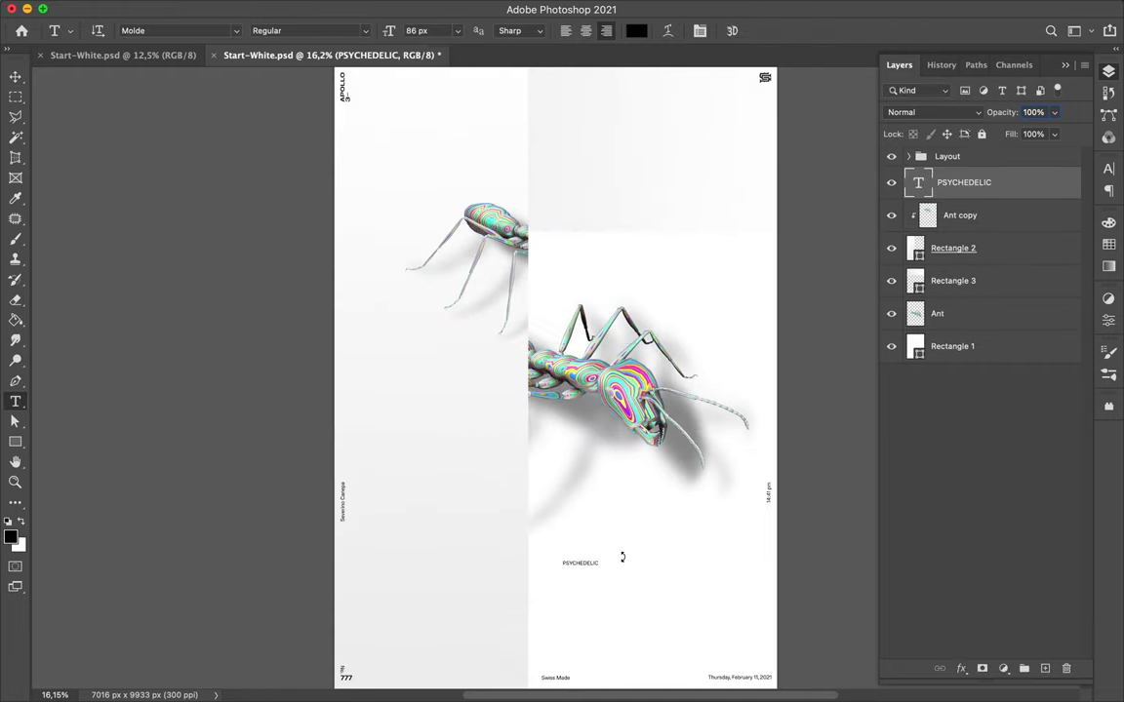
Rotate PSYCHEDELIC to run vertically and move it onto the left panel.
key("ctrl+t")
left_click_drag(623, 557, 549, 519)
key("Return")
left_click_drag(552, 476, 479, 476)
Set PSYCHEDELIC in Geometric Slabserif 712 BT Light with tracking 140.
left_click(1108, 169)
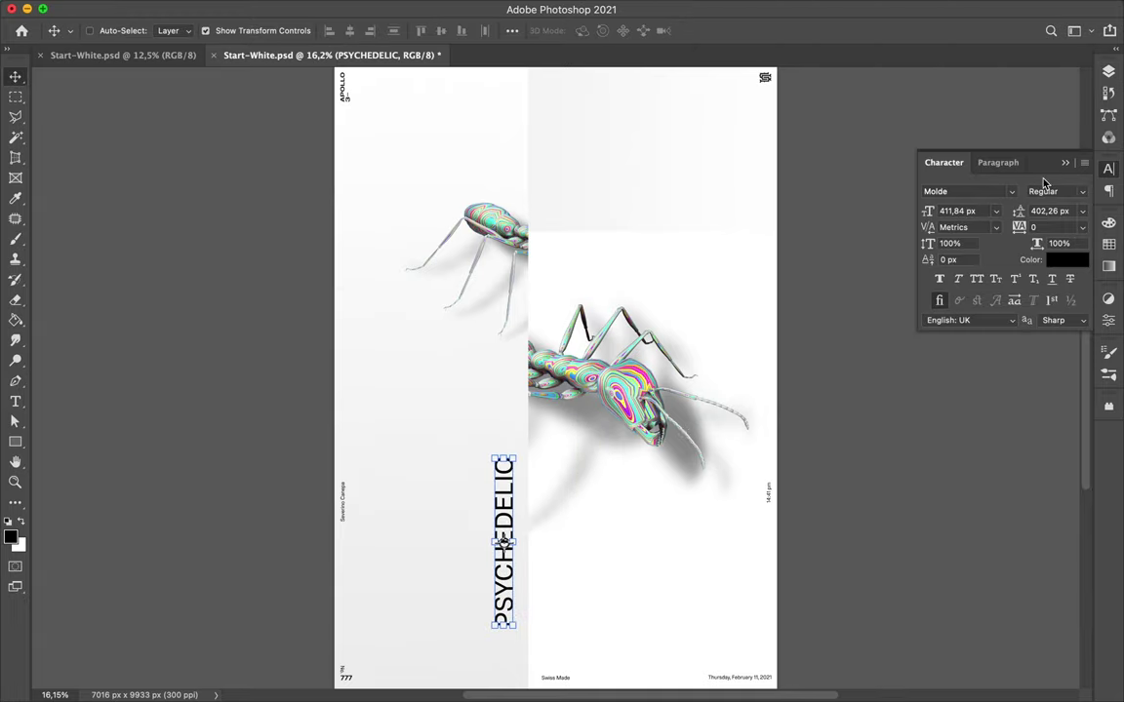
left_click(1012, 192)
scroll(953, 539, "down", 15)
scroll(918, 585, "down", 10)
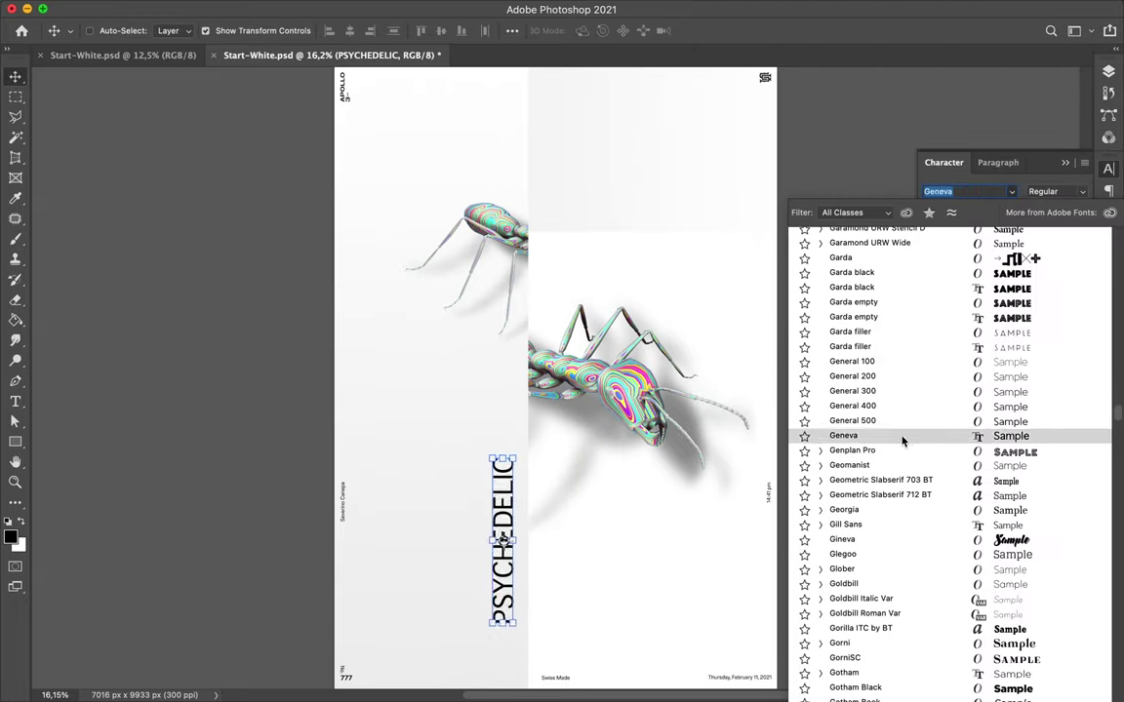
left_click(821, 495)
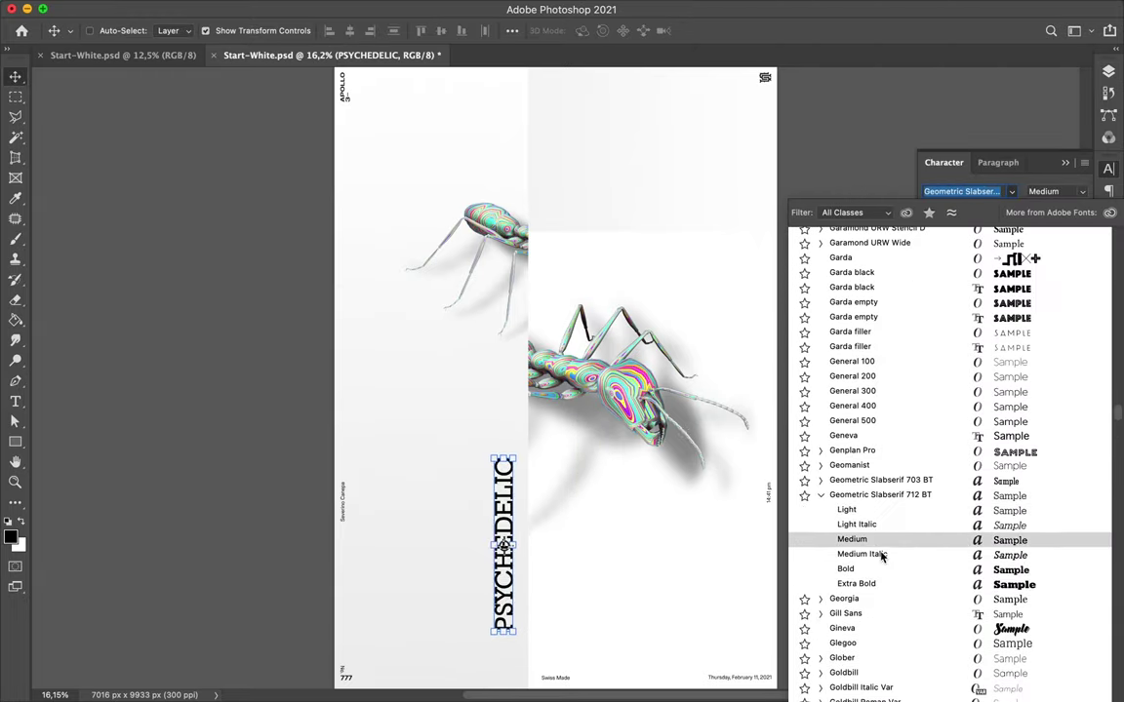
left_click(820, 480)
scroll(866, 600, "down", 2)
left_click(858, 615)
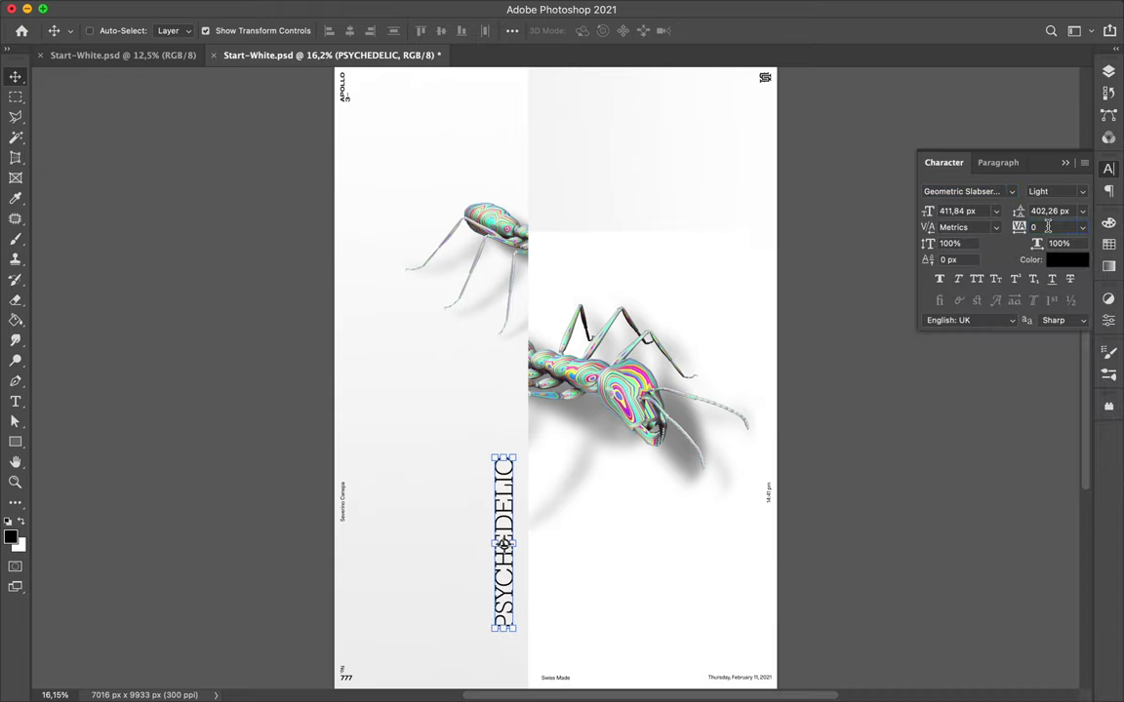
left_click_drag(504, 547, 503, 310)
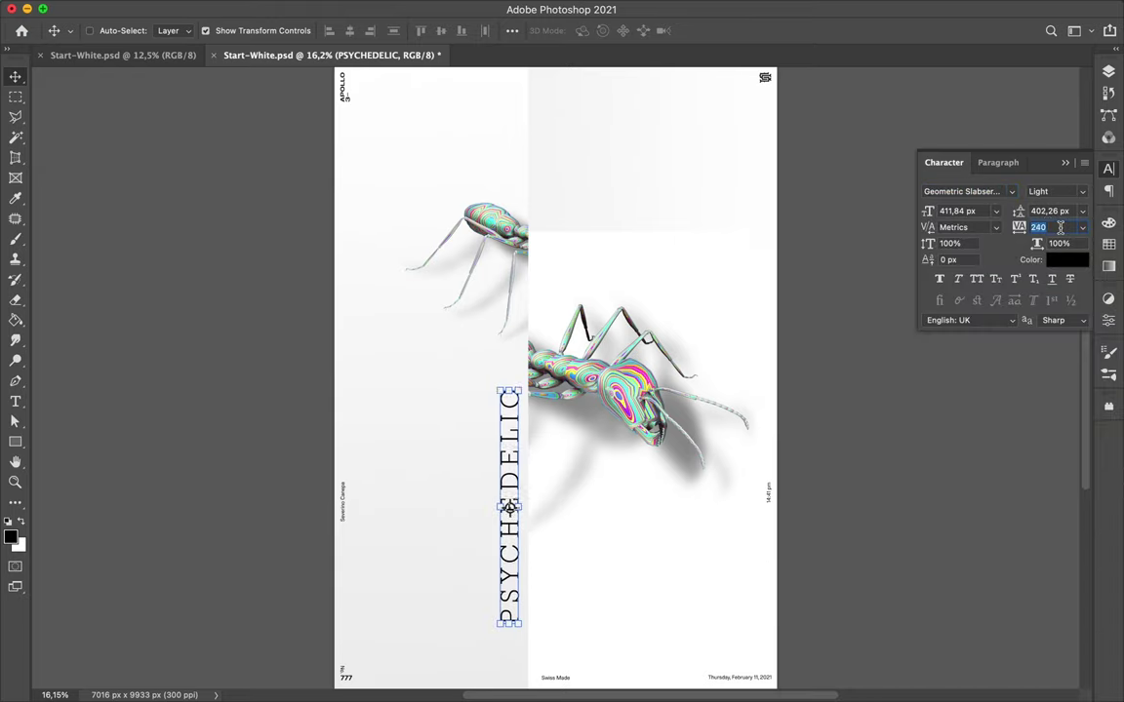
type("140")
Enlarge PSYCHEDELIC to about 163%.
key("ctrl+t")
left_click_drag(498, 415, 472, 300)
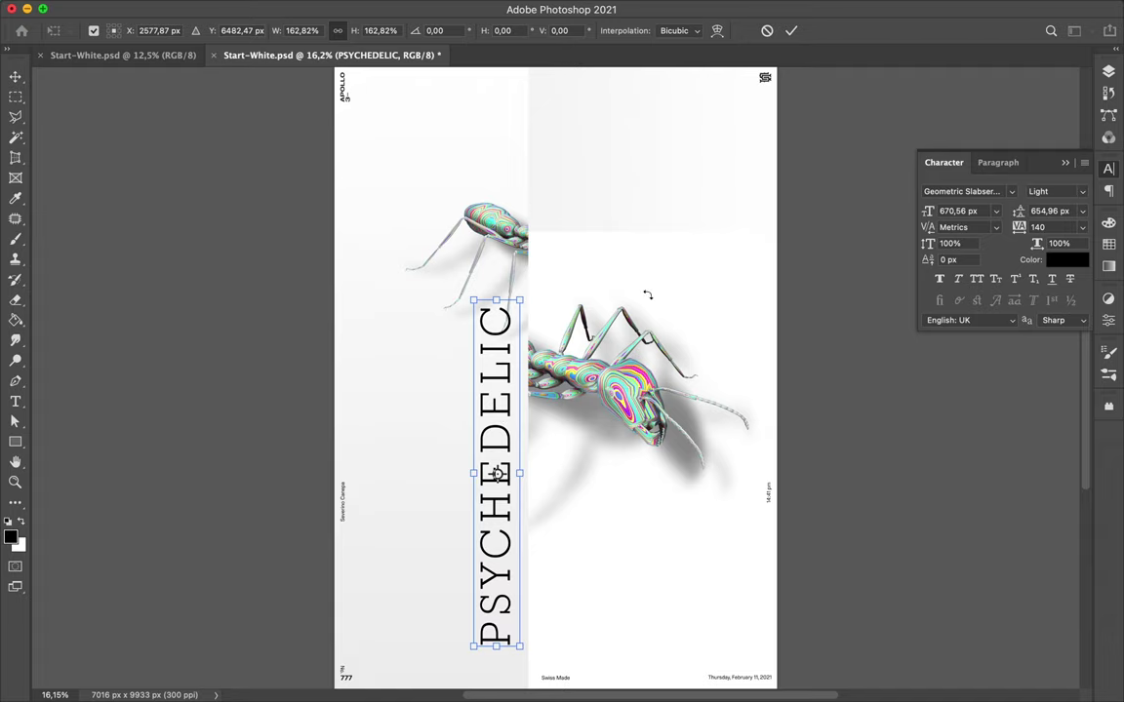
key("Return")
Draw a large no-fill frame rectangle over the poster.
key("u")
left_click_drag(384, 107, 765, 652)
left_click(244, 30)
left_click(323, 60)
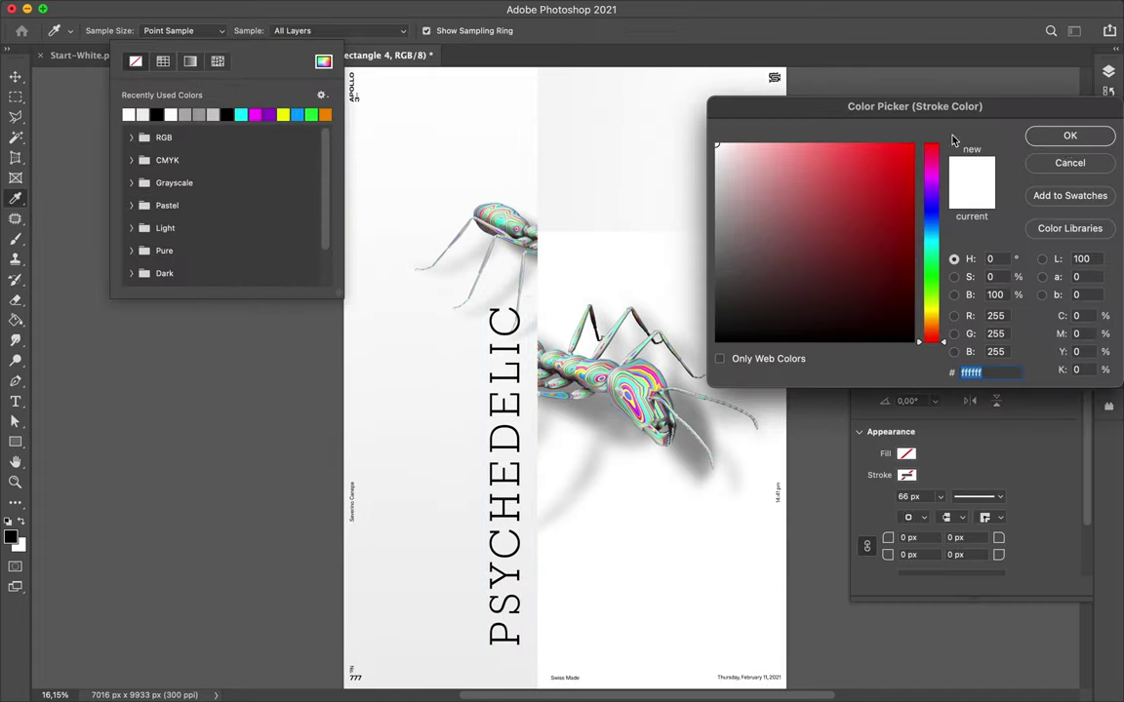
Give the frame's outline a cyan colour, then switch the stroke to a gradient.
left_click(1071, 134)
left_click(1108, 243)
left_click(924, 263)
left_click(227, 30)
left_click(136, 60)
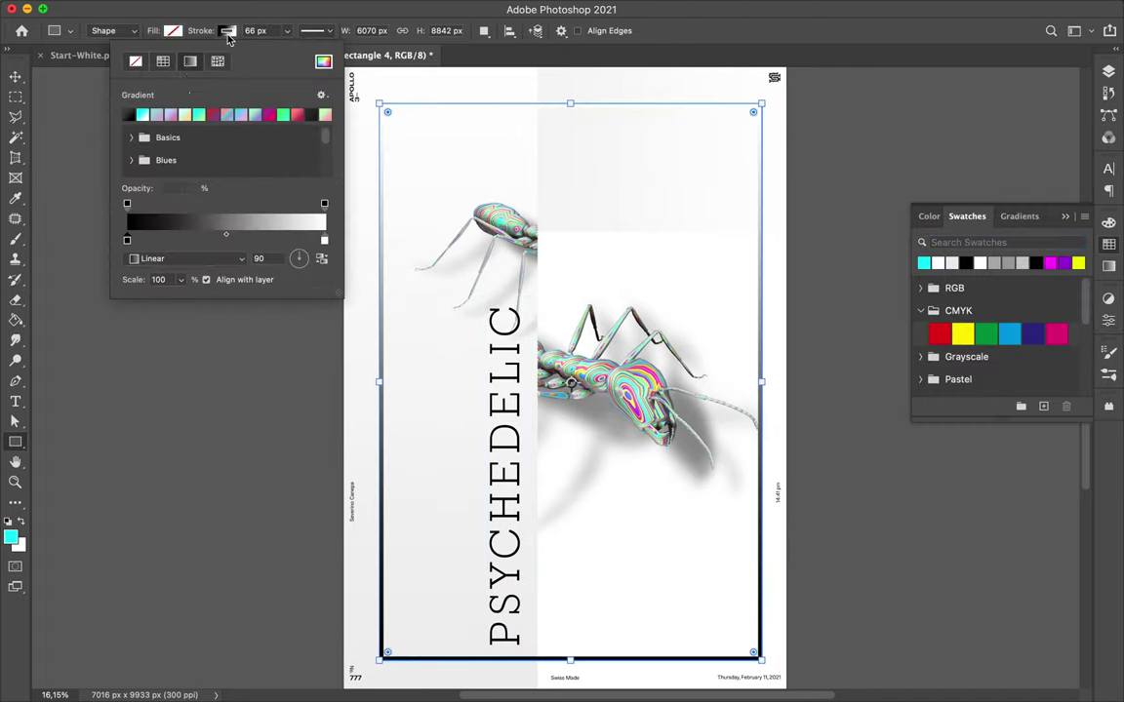
Set the stroke gradient stops to cyan 00ffff, yellow ffff00 in the middle, and magenta ff00ff.
double_click(127, 239)
type("00ffff")
left_click(814, 135)
double_click(321, 239)
type("ff00ff")
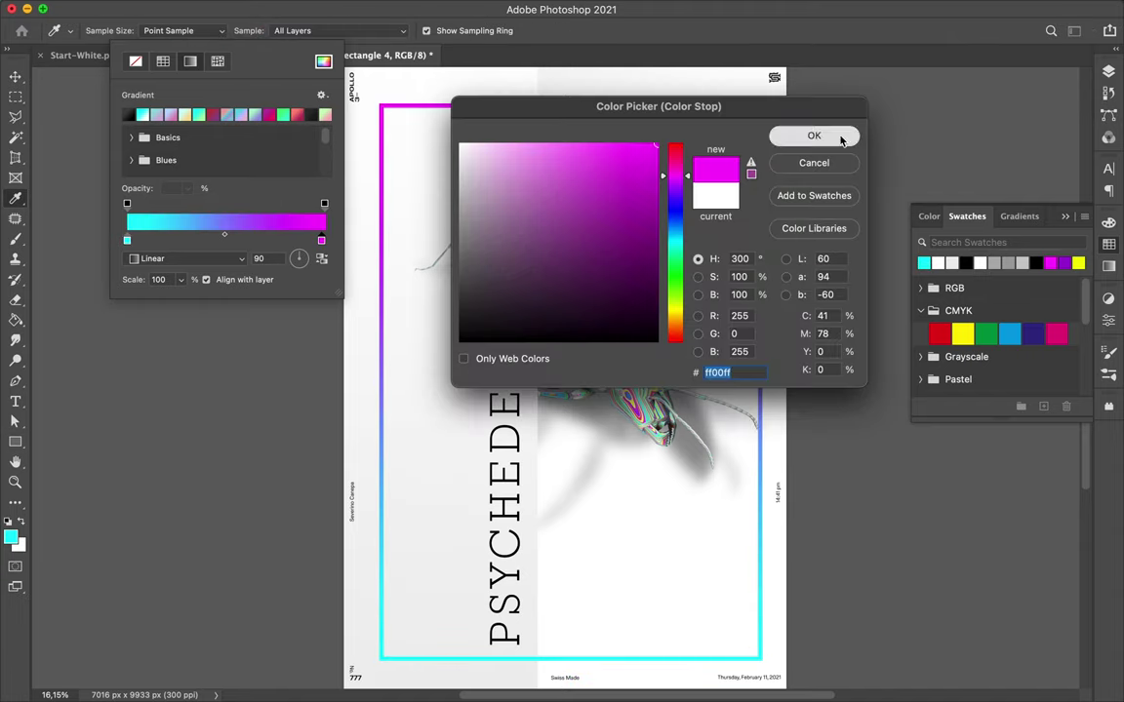
left_click(813, 135)
double_click(225, 239)
type("ffff00")
left_click(813, 136)
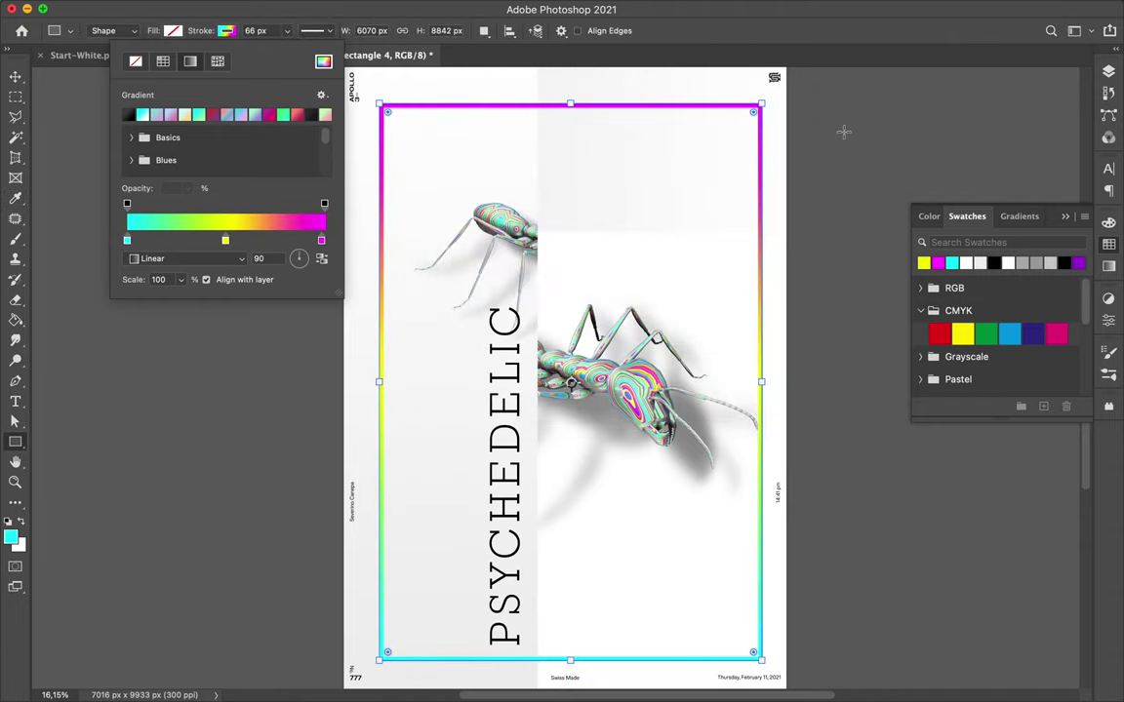
key("a")
left_click(316, 31)
Duplicate the ant as Ant copy 2, clipped above Rectangle 3 in the top-right panel.
key("v")
left_click(624, 390, "ctrl")
key("F7")
mouse_move(644, 381)
left_mouse_down()
mouse_move(644, 278)
mouse_move(657, 246)
left_mouse_up()
left_click_drag(937, 346, 992, 312)
mouse_move(644, 292)
left_mouse_down()
mouse_move(634, 219)
mouse_move(541, 209)
left_mouse_up()
Shift the whole layout left and centre the frame horizontally on the page.
key("ctrl+alt+a")
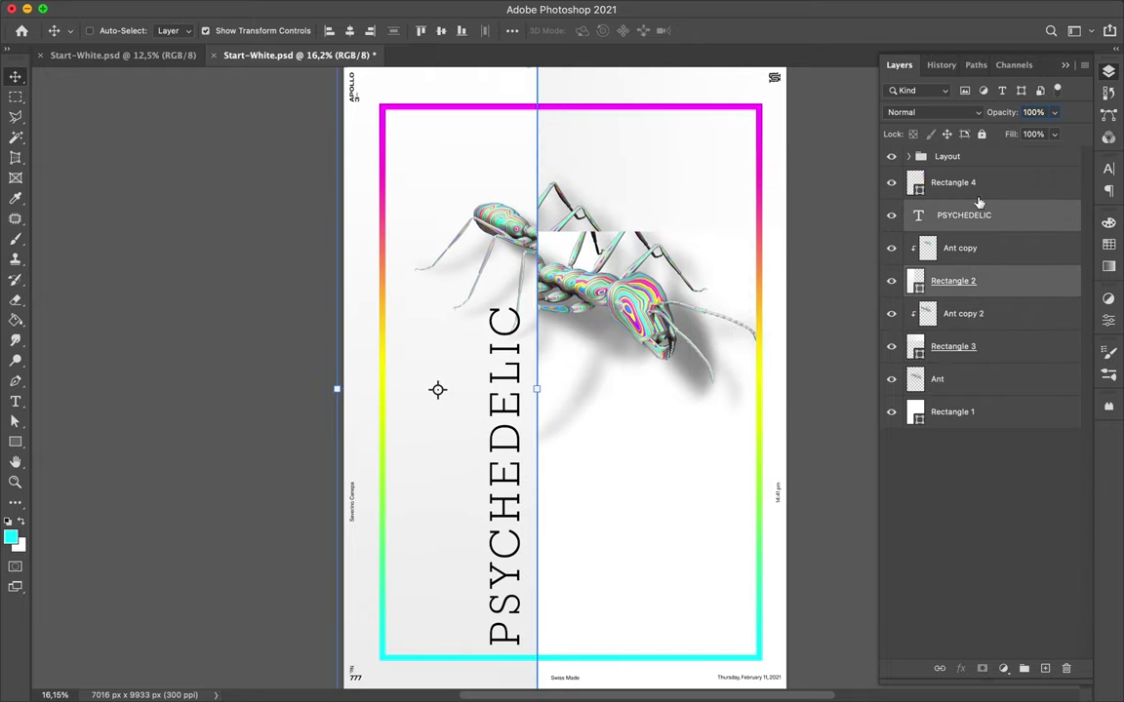
left_click_drag(429, 509, 710, 349)
left_click(953, 182)
left_click(512, 30)
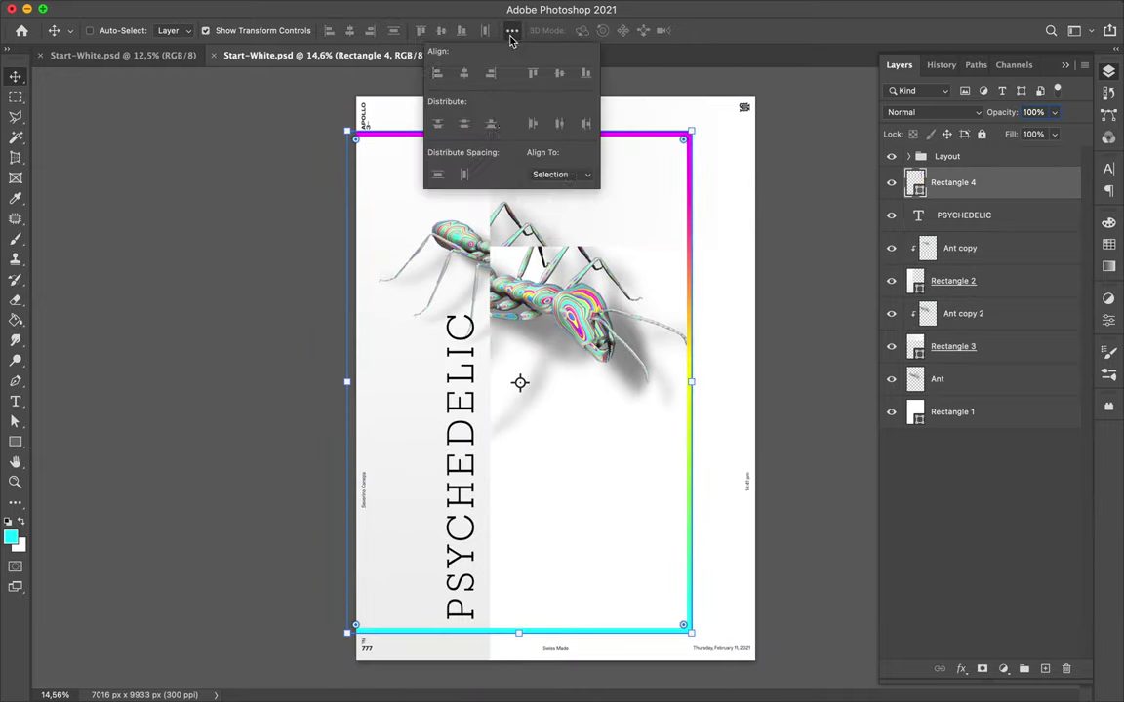
left_click(458, 72)
Review the frame's stroke gradient settings, leaving them unchanged.
key("a")
left_click(285, 30)
left_click(382, 95)
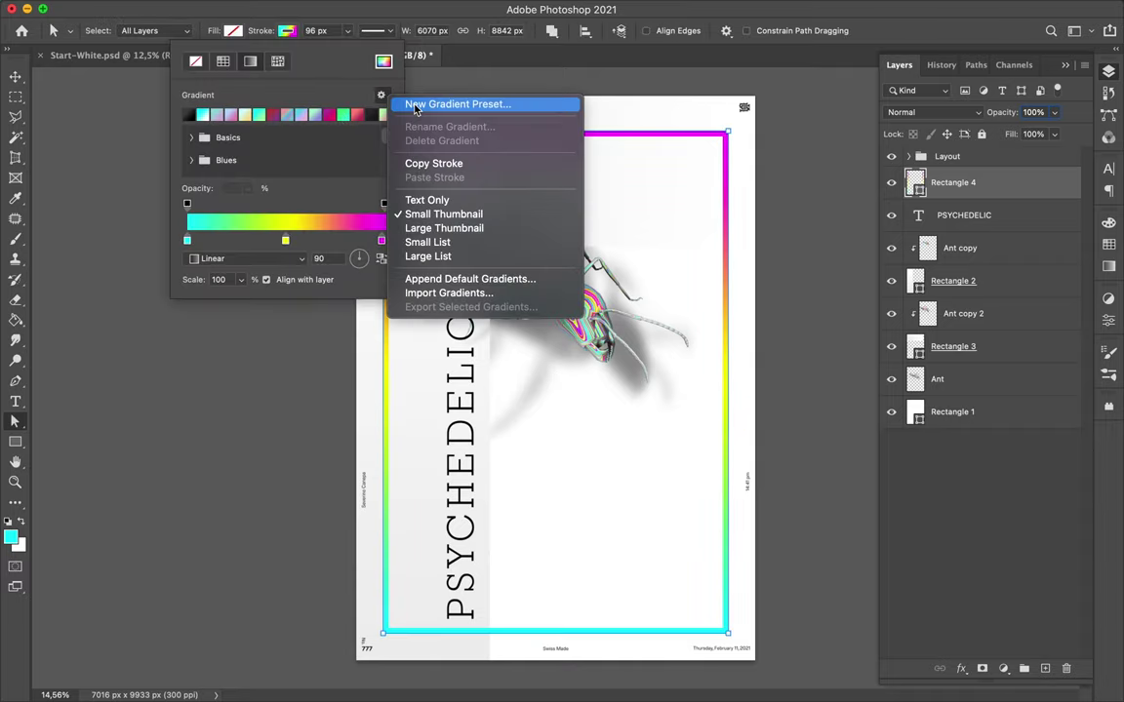
left_click(382, 95)
left_click(298, 222)
left_click(1052, 72)
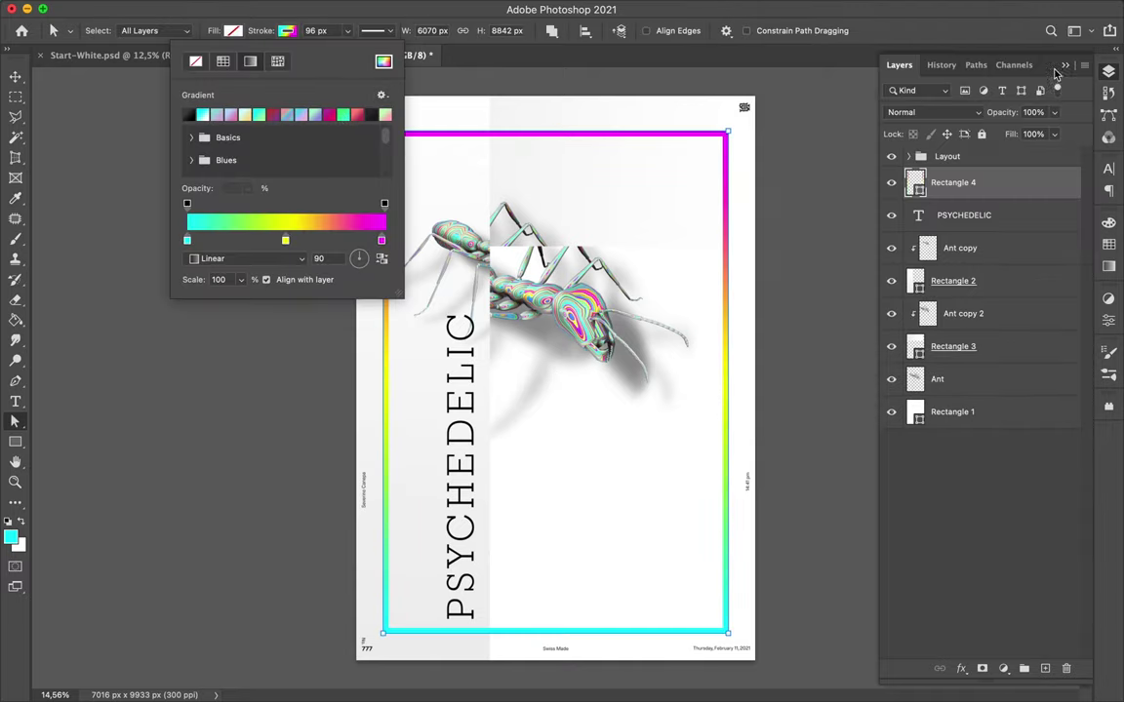
key("v")
left_click(465, 429)
Add a new empty Layer 1 above PSYCHEDELIC for a gradient.
key("v")
left_click(469, 374)
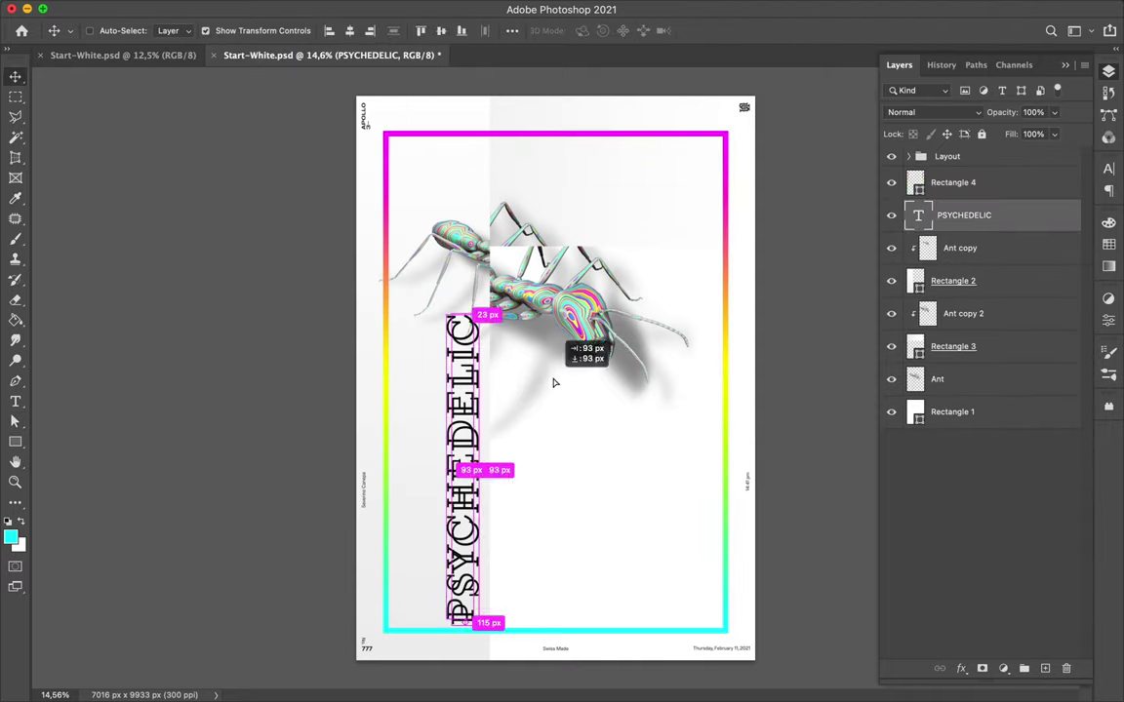
key("ctrl+shift+alt+n")
key("g")
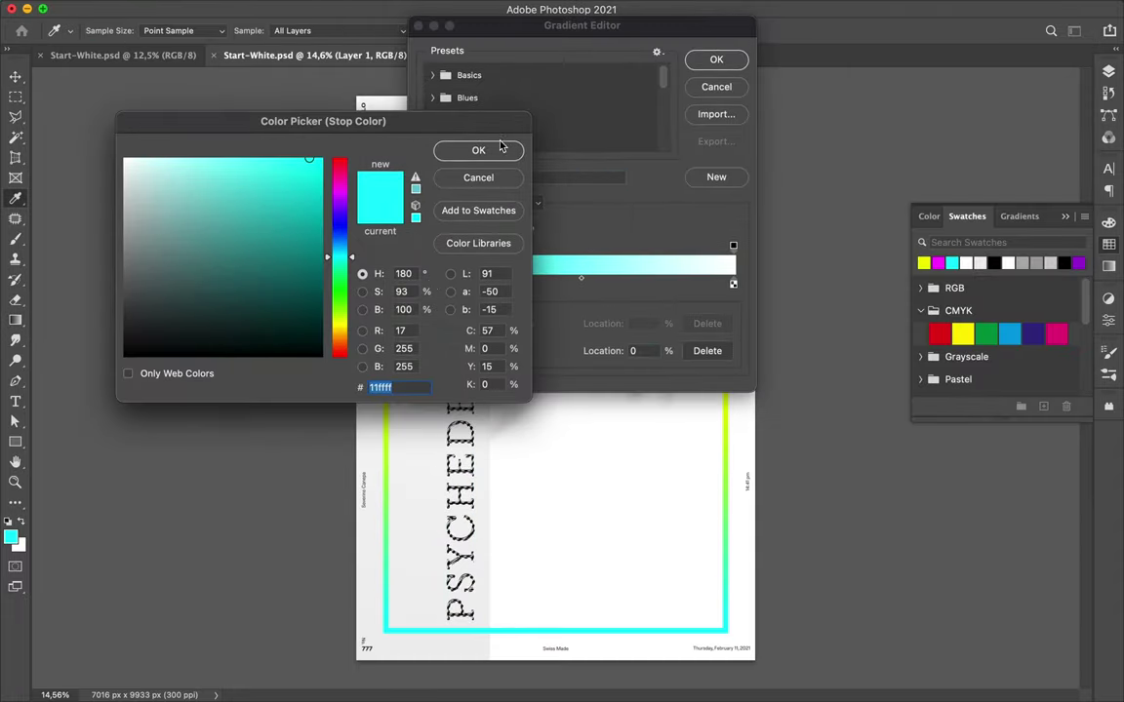
Fill Layer 1 with the gradient, duplicate it, and Gaussian-blur the copy about 106 px.
left_click(500, 146)
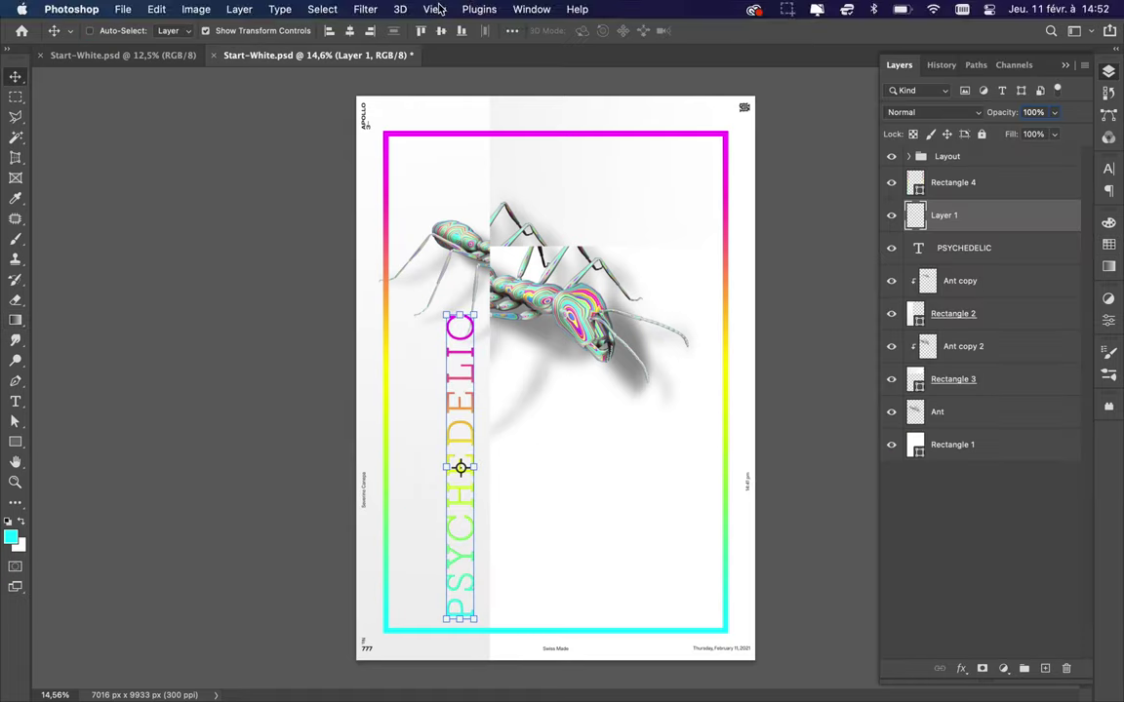
key("ctrl+j")
left_click(365, 9)
left_click(614, 254)
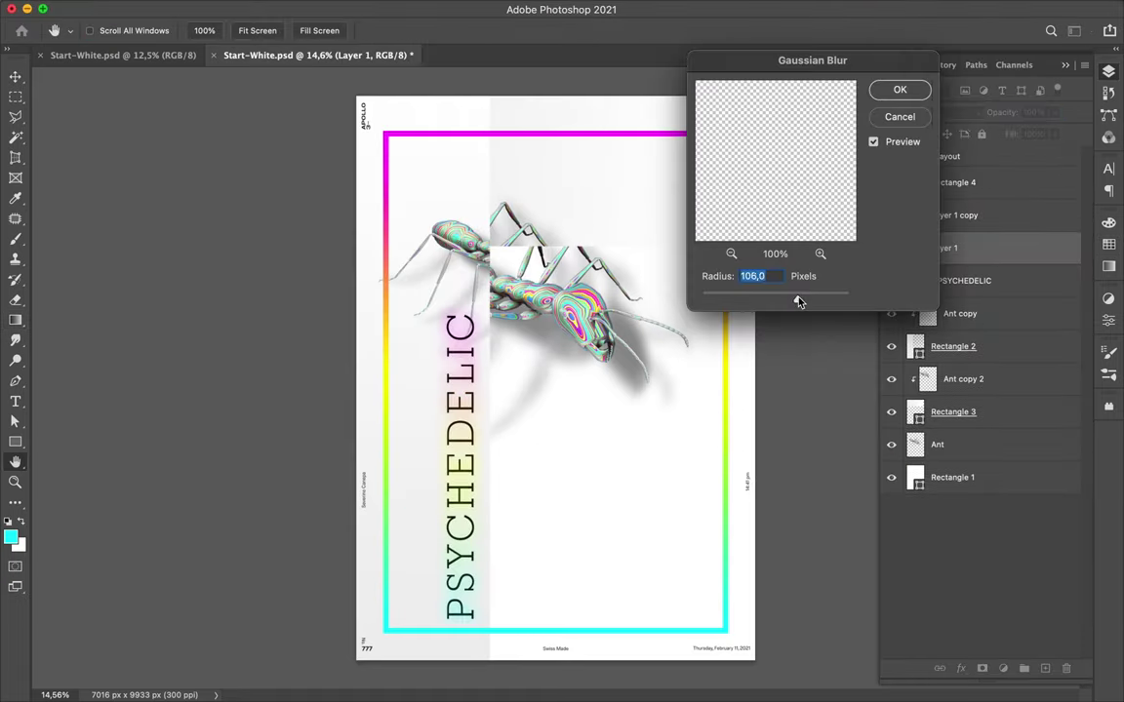
key("Return")
left_click_drag(966, 281, 966, 258)
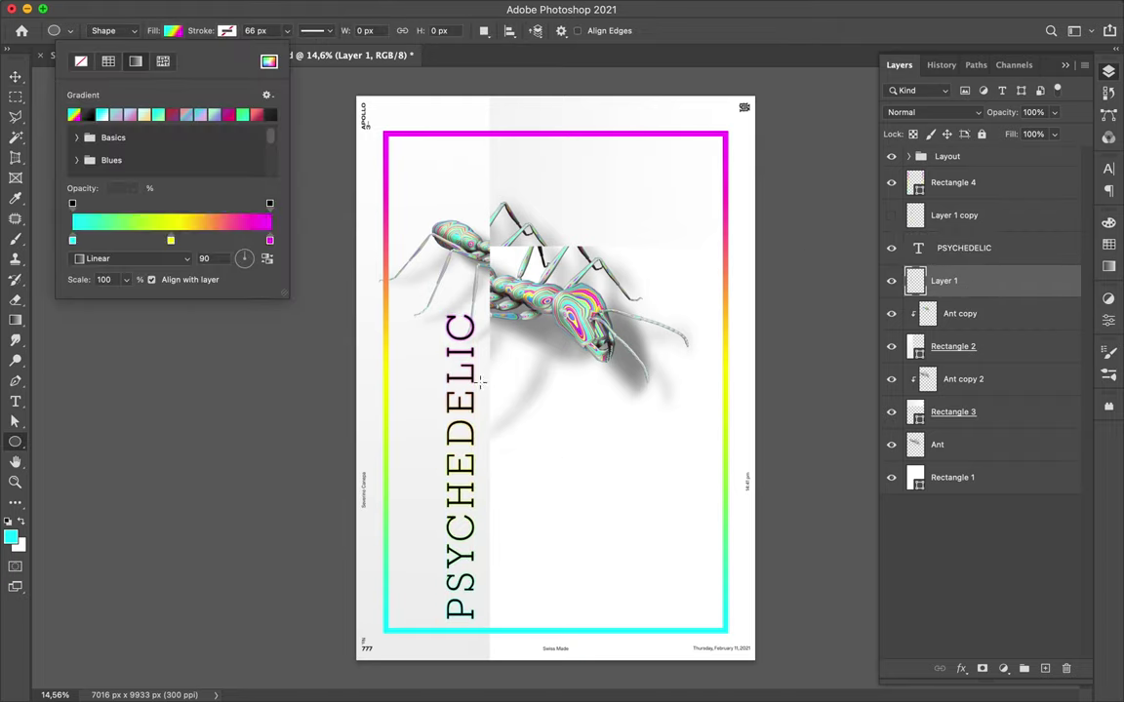
Clip gradient circle Ellipse 1 into Rectangle 2 and position it behind the ant.
key("v")
left_click_drag(479, 382, 482, 278)
left_click_drag(979, 323, 974, 351)
left_click_drag(459, 293, 499, 259)
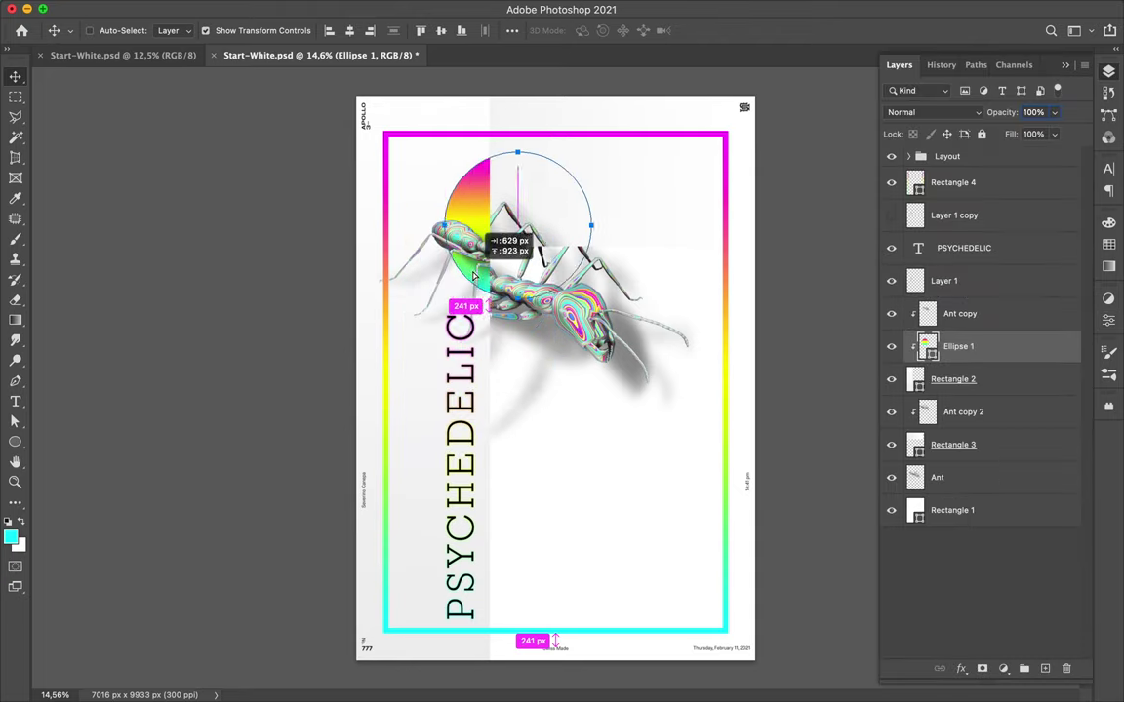
Add an 11%-fill gradient Rectangle 5 low in the stack, plus a thin left-edge bar.
left_click_drag(581, 295, 701, 549)
key("v")
mouse_move(966, 347)
left_mouse_down()
mouse_move(952, 405)
mouse_move(951, 510)
left_mouse_up()
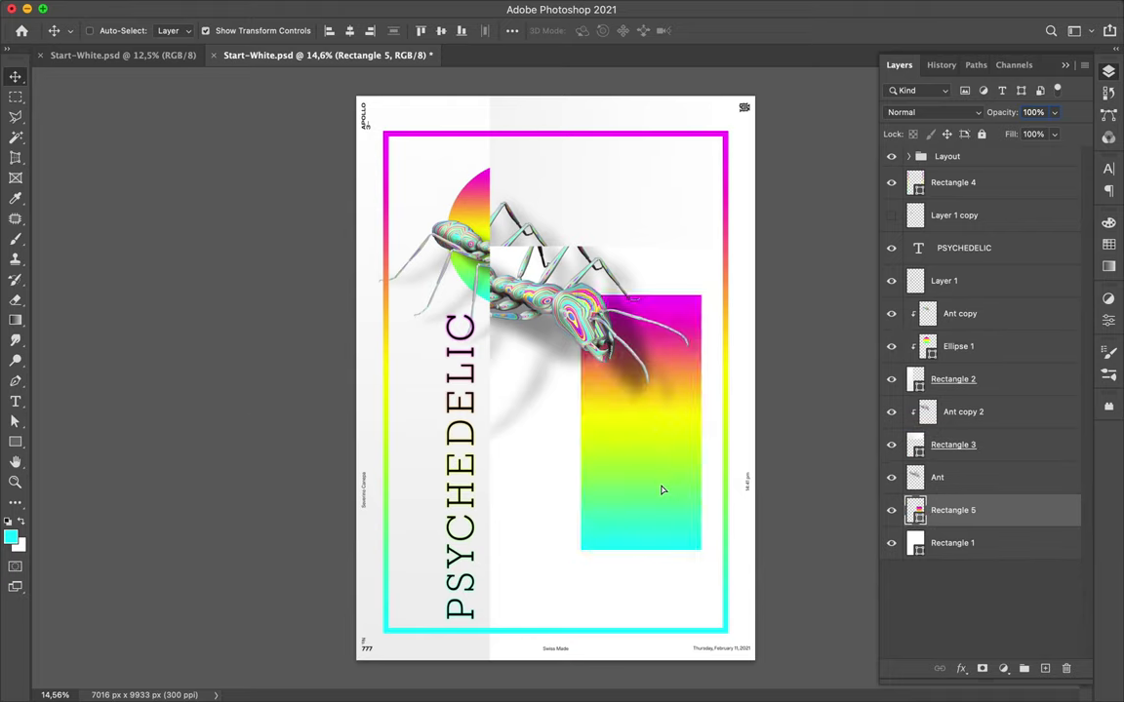
left_click_drag(665, 489, 647, 482)
left_click_drag(727, 564, 727, 632)
key("Return")
left_click_drag(1054, 133, 987, 156)
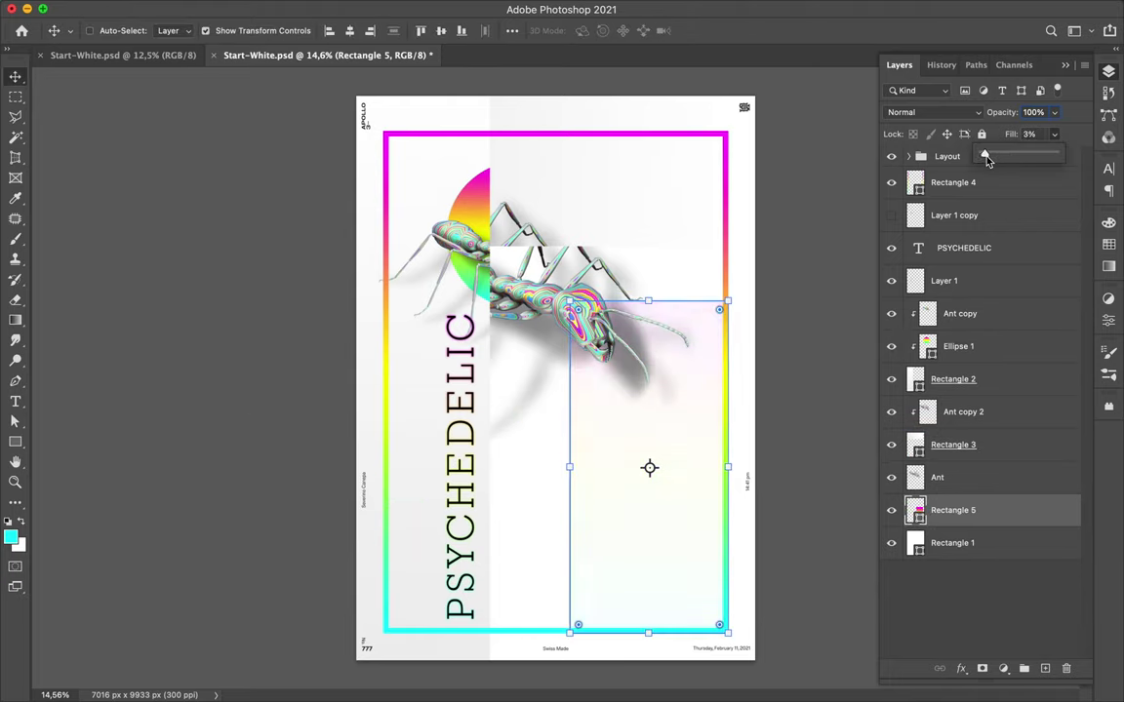
left_click_drag(569, 302, 490, 247)
key("Return")
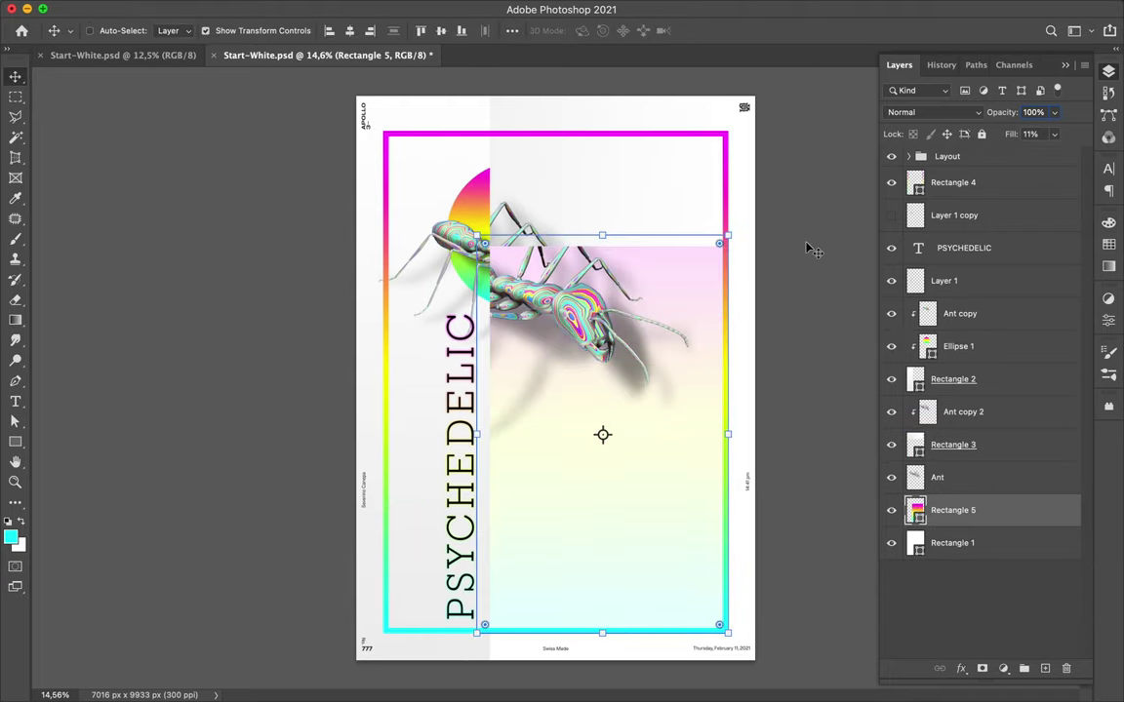
left_click_drag(376, 574, 359, 668)
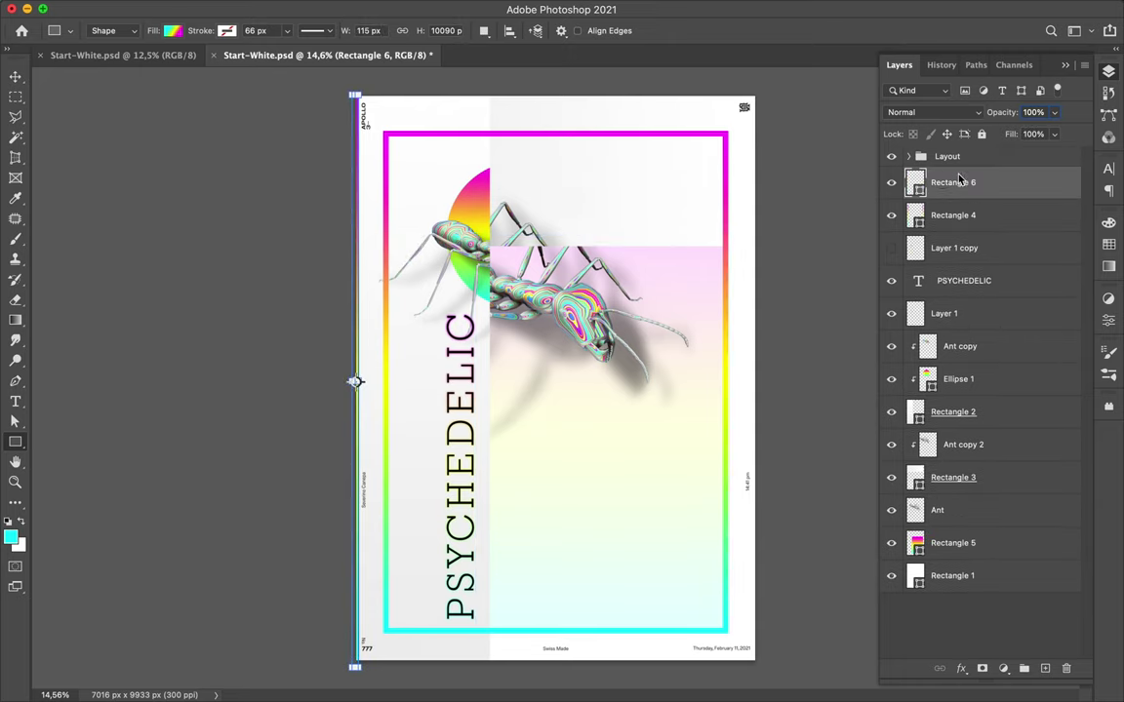
Draw a thin top-left gradient bar and a narrowed gradient stripe below Layer 1 behind PSYCHEDELIC.
key("v")
left_click_drag(400, 179, 401, 207)
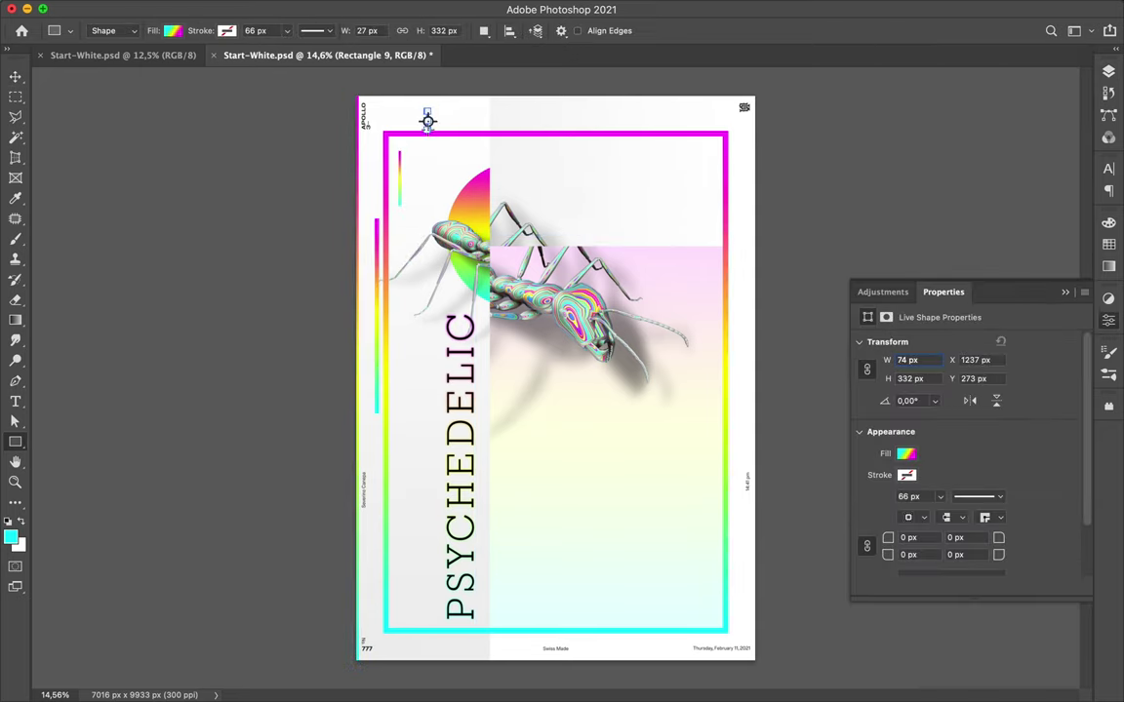
left_click_drag(478, 522, 482, 629)
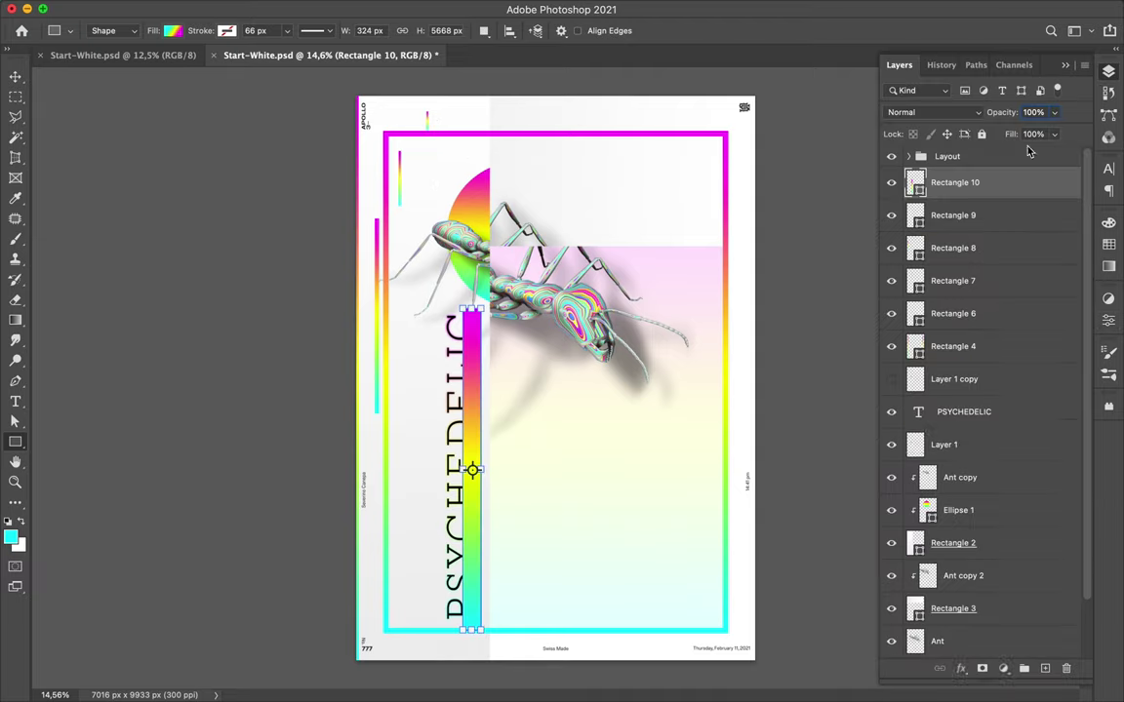
left_click_drag(953, 183, 954, 458)
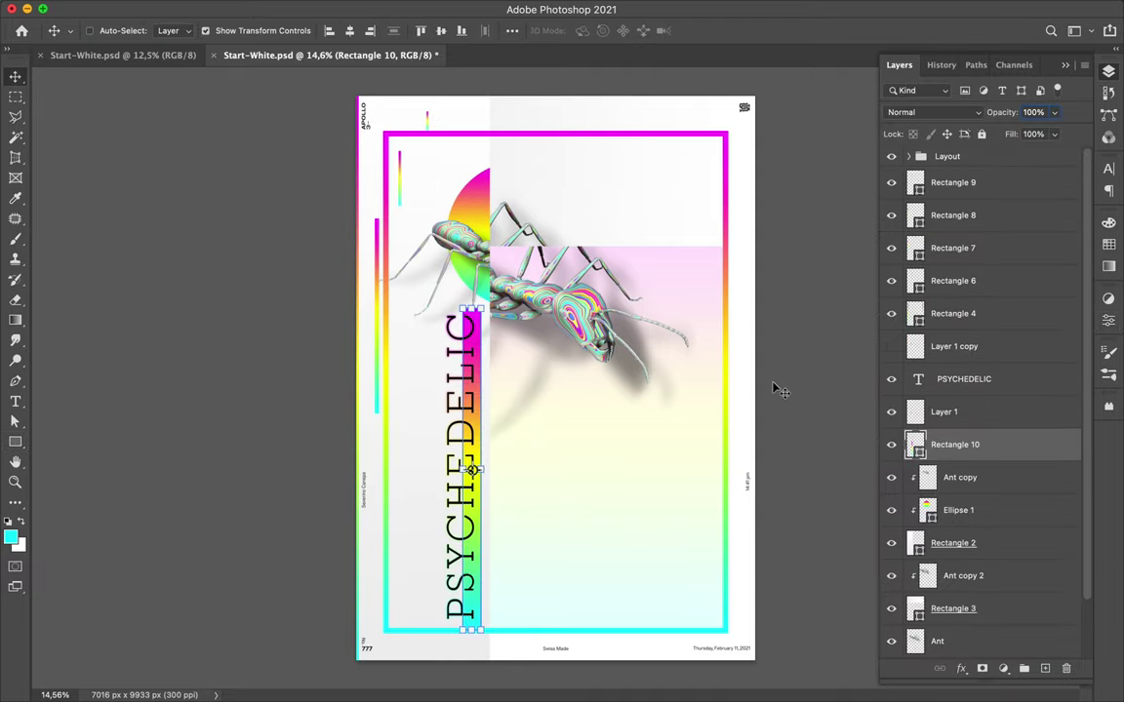
scroll(534, 216, "up", 2)
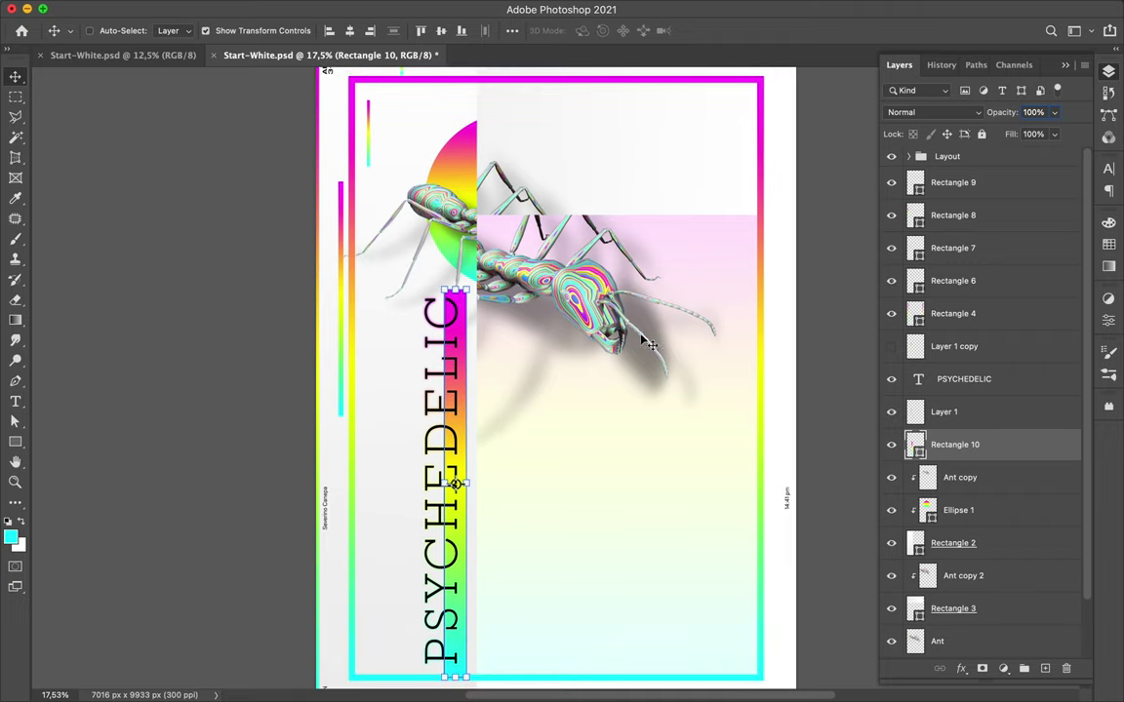
key("ctrl+t")
left_click_drag(472, 458, 403, 481)
Turn a PSYCHEDELIC copy into an enlarged ANT headline at the top right, layered to show.
key("Return")
left_click(964, 379)
left_click_drag(444, 439, 539, 439)
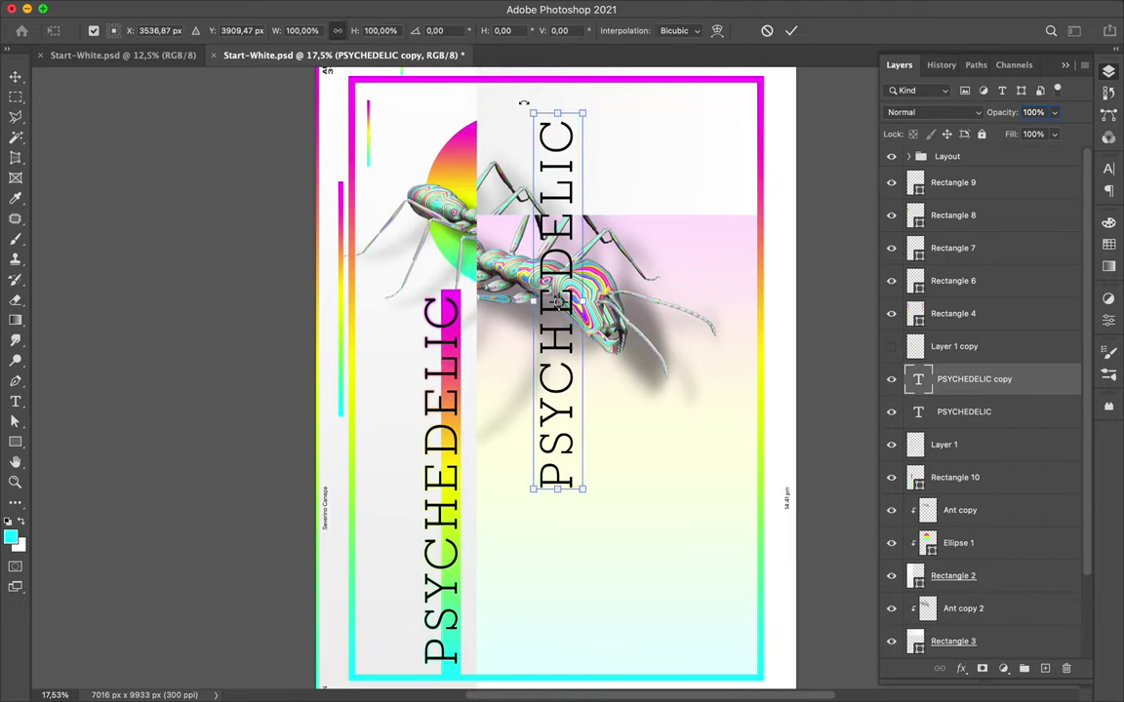
type("tANT")
left_click_drag(473, 283, 588, 178)
key("ctrl+Return")
key("v")
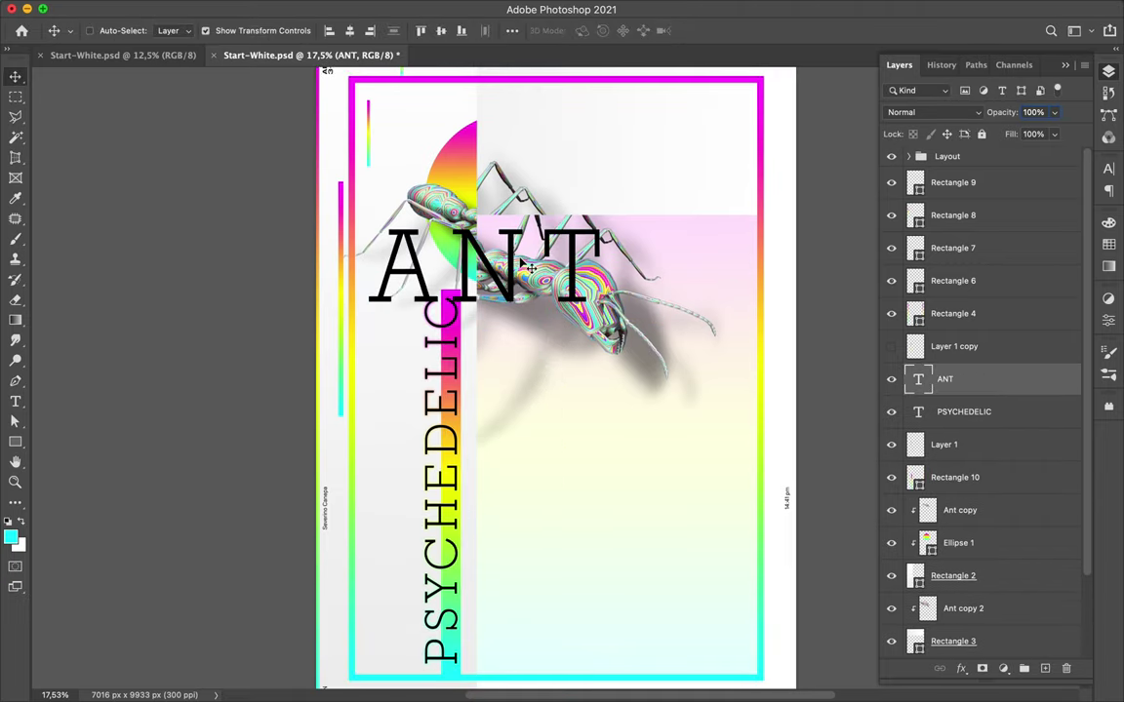
left_click_drag(478, 263, 564, 226)
mouse_move(945, 378)
left_mouse_down()
mouse_move(976, 498)
mouse_move(941, 607)
left_mouse_up()
left_click_drag(710, 170, 707, 200)
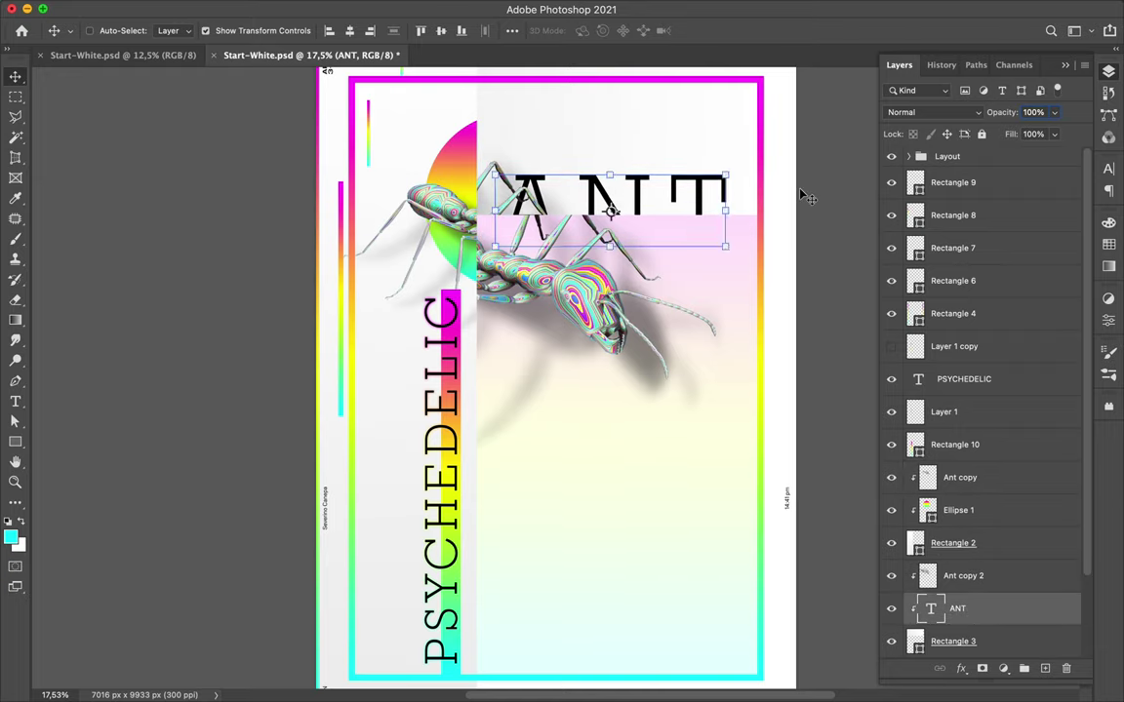
Duplicate the ANT text lower on the page and retype it as #16.
left_click_drag(805, 198, 804, 535)
left_click_drag(966, 530, 966, 434)
type("#16")
key("ctrl+Return")
scroll(1080, 202, "down", 1)
scroll(1080, 201, "down", 1)
Set #16 in Geometric Slabserif 703 BT Extra Bold Condensed with tighter spacing.
left_click(1012, 191)
scroll(905, 475, "down", 10)
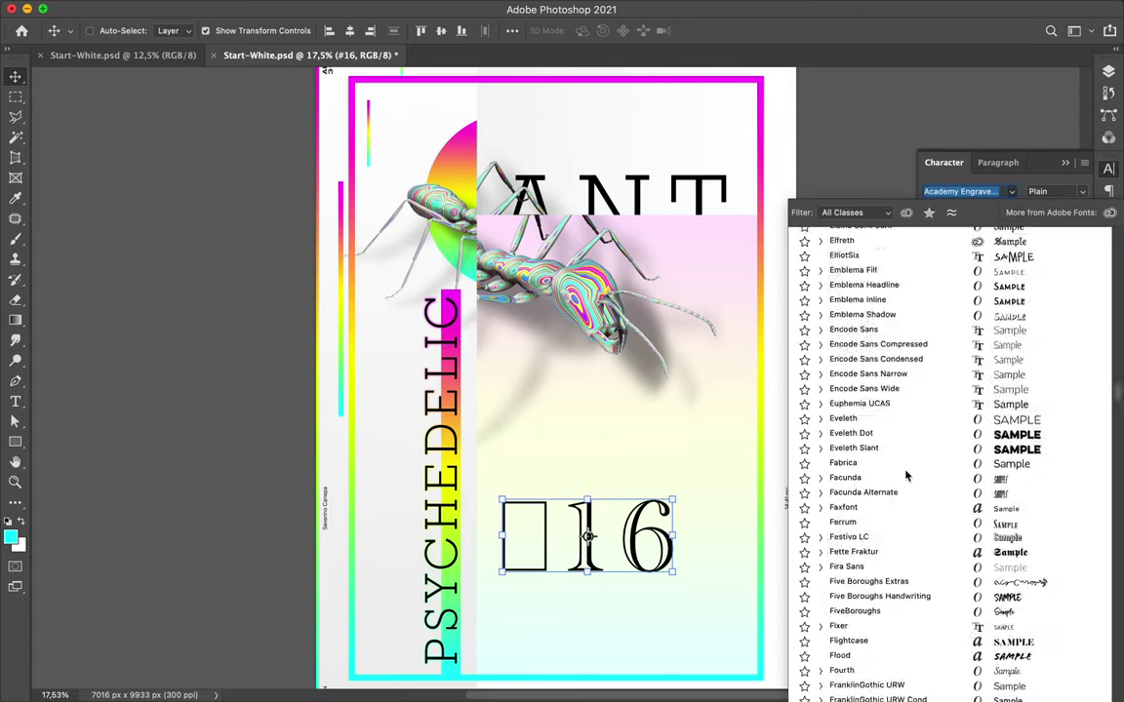
scroll(905, 476, "down", 10)
left_click(821, 535)
scroll(874, 485, "down", 2)
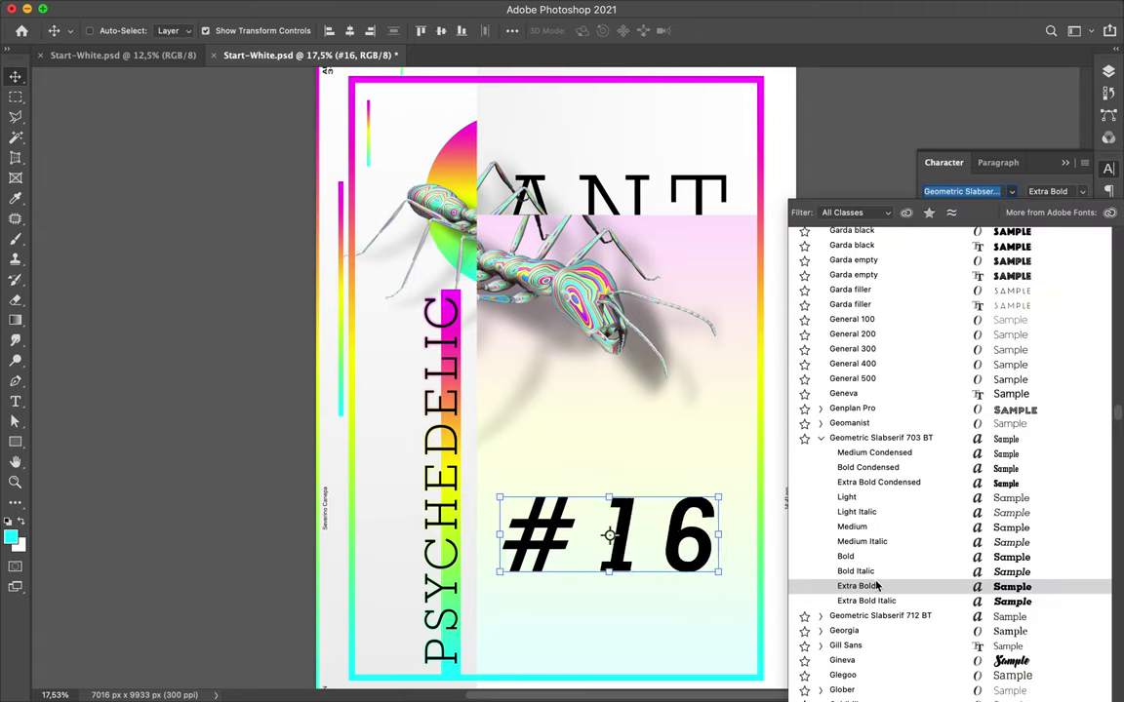
left_click(874, 485)
left_click_drag(1019, 227, 579, 566)
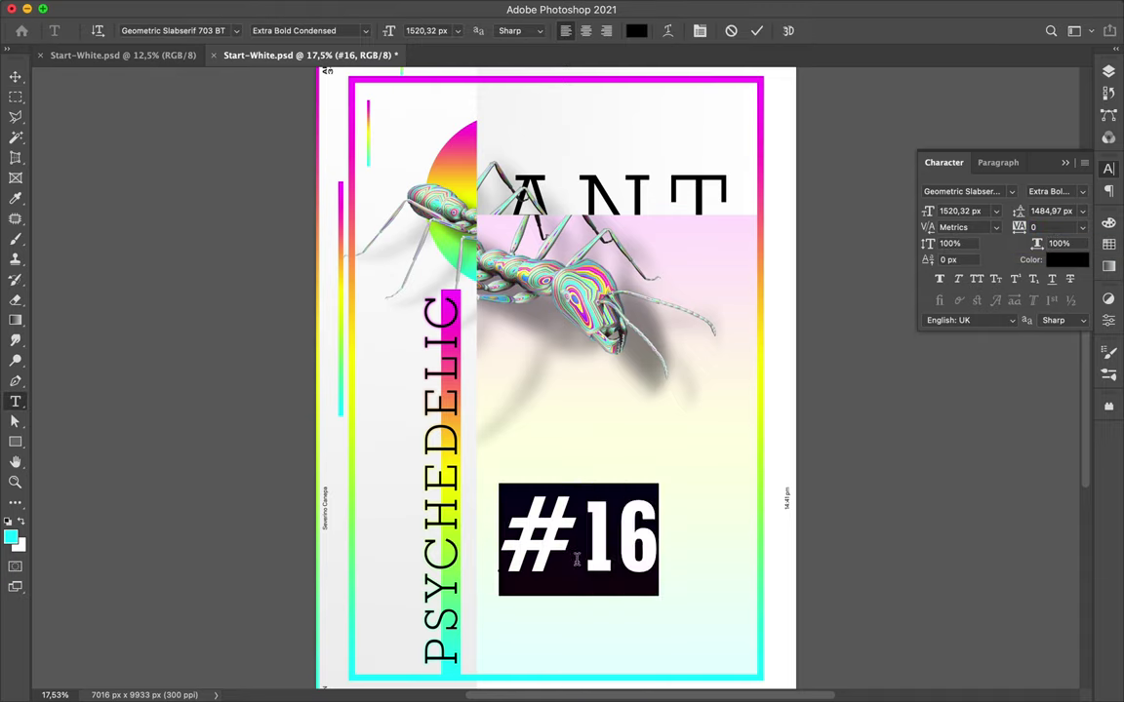
Scale #16 to fill the lower half, clip it faded, and duplicate ANT over the ant.
key("ctrl+t")
left_click_drag(578, 497, 622, 385)
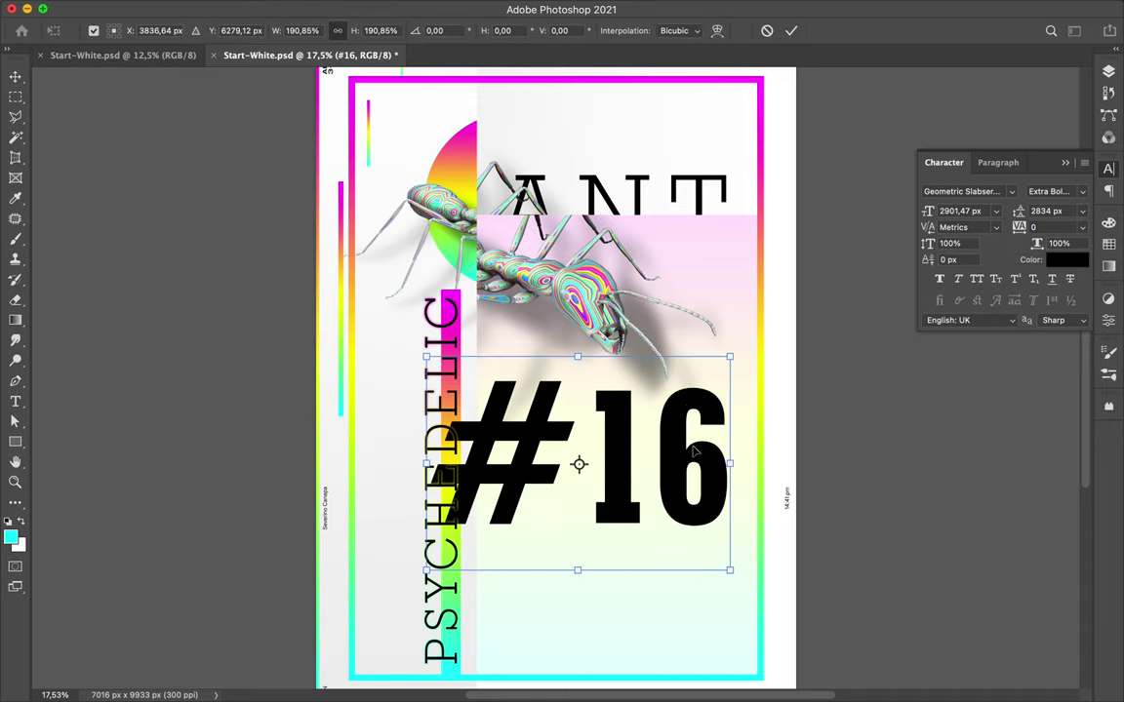
key("F7")
key("Return")
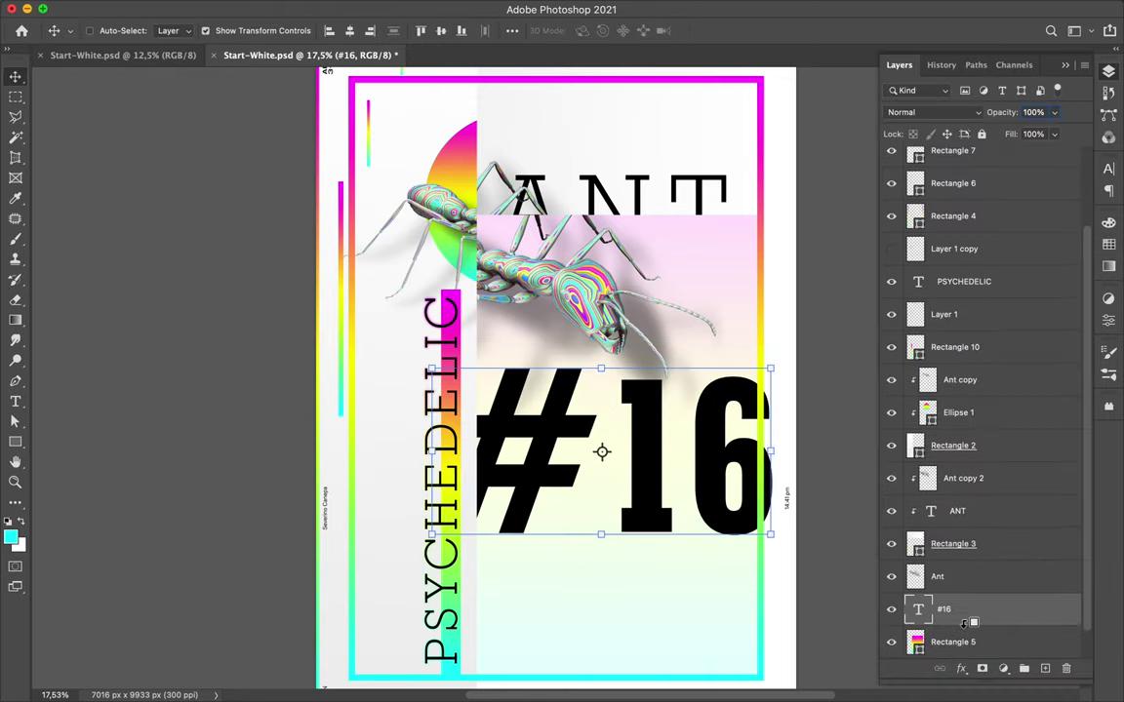
key("ctrl+alt+g")
scroll(964, 624, "down", 1)
left_click_drag(747, 429, 746, 576)
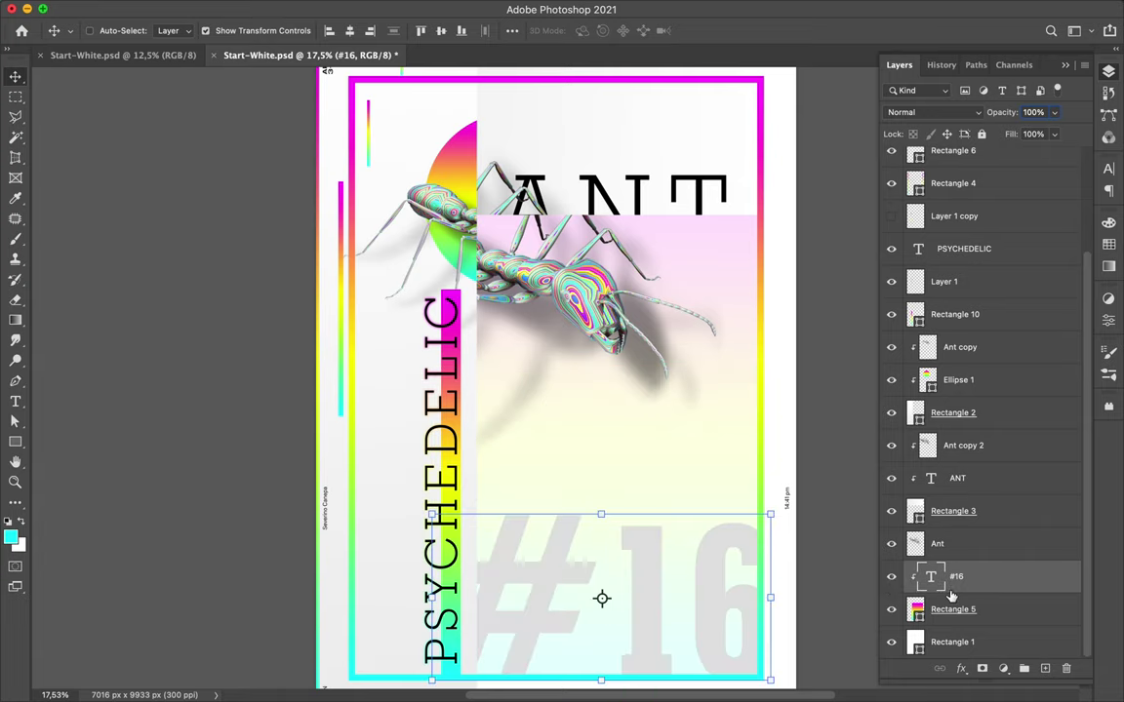
key("ctrl+t")
left_click_drag(612, 411, 624, 501)
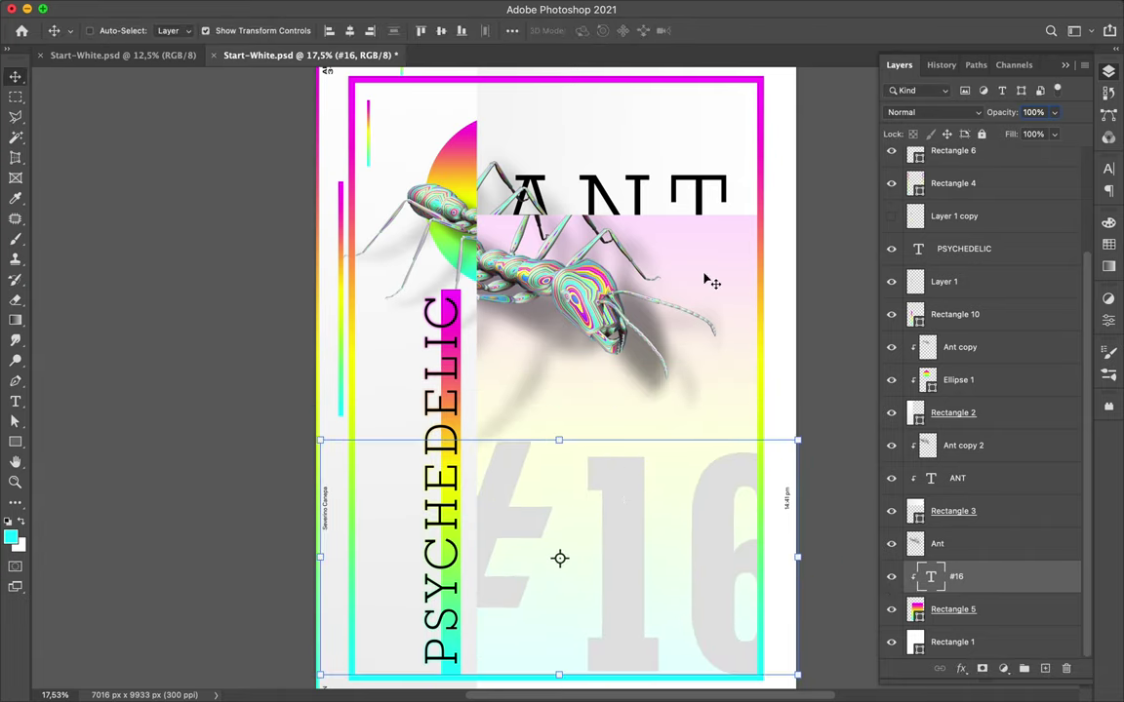
left_click_drag(710, 282, 711, 419)
key("ctrl+t")
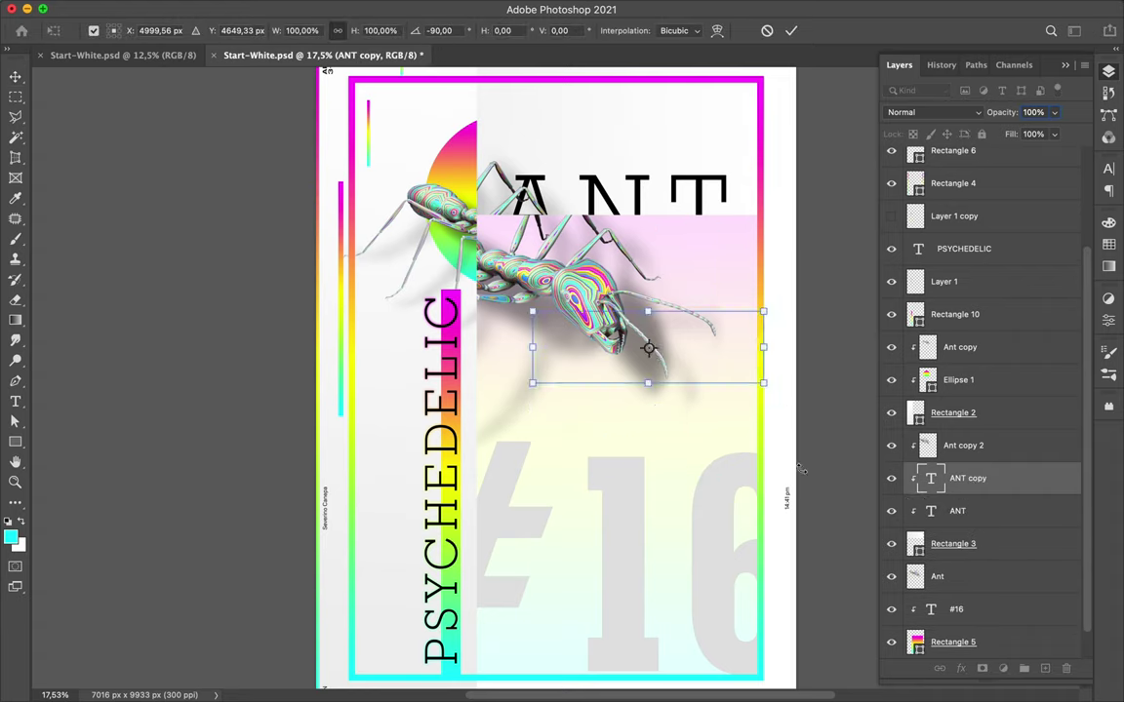
Place the rotated vertical ANT copy along the right edge and select its inner part.
key("Return")
key("ctrl+shift+bracketleft")
left_click_drag(746, 390, 754, 485)
key("m")
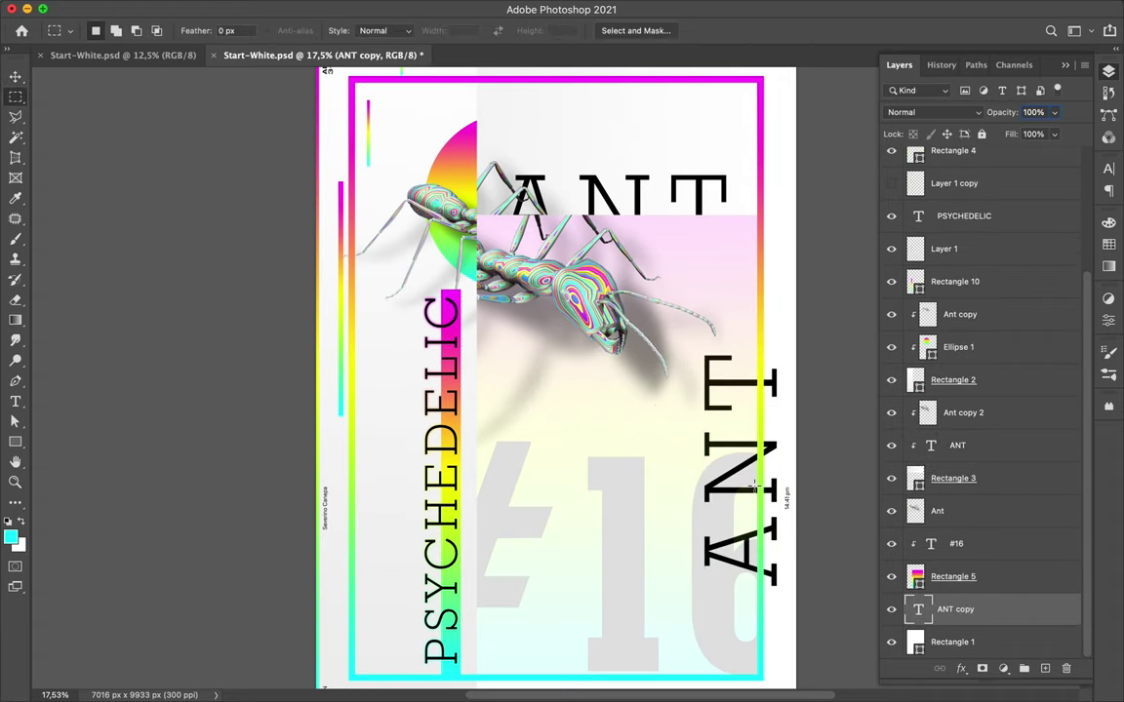
left_click_drag(691, 327, 760, 658)
key("ctrl+shift+j")
left_click(557, 289)
Rasterize the ANT copy, cut the inner piece to Layer 2, and set it small in the corner.
right_click(899, 608)
left_click(778, 469)
key("ctrl+shift+j")
key("v")
mouse_move(630, 450)
left_mouse_down()
mouse_move(353, 452)
mouse_move(727, 440)
mouse_move(734, 546)
left_mouse_up()
key("ctrl+shift+bracketright")
key("ctrl+t")
key("Return")
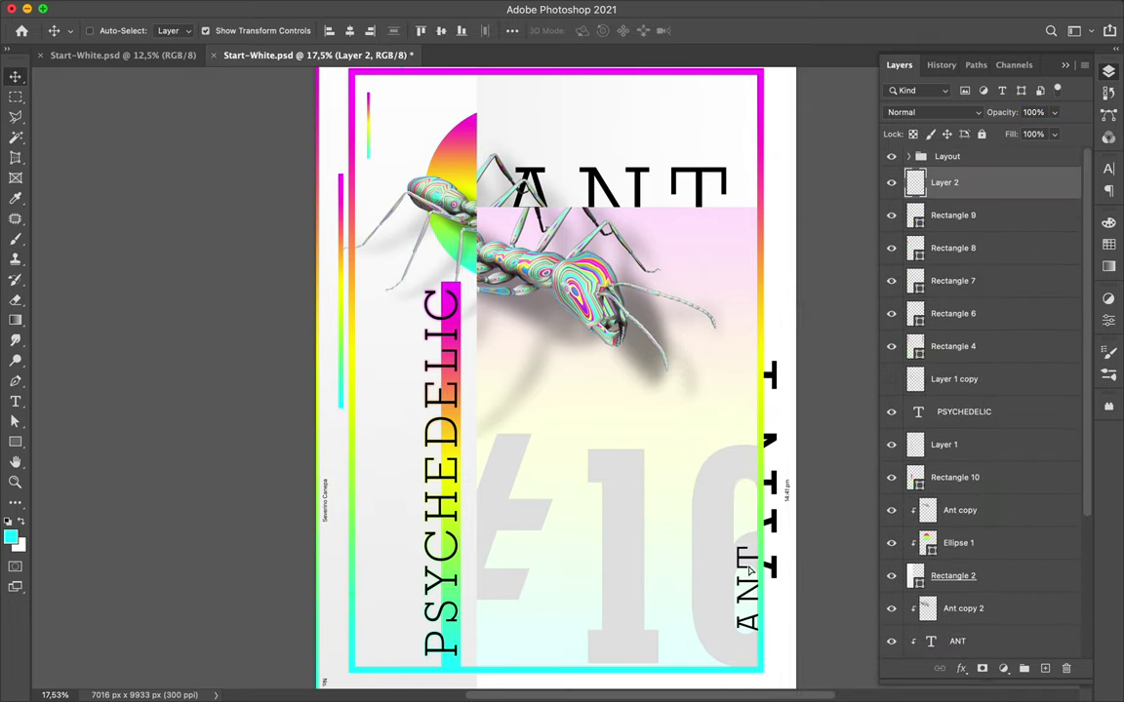
Enlarge the PSYCHEDELIC text and shift it slightly left.
scroll(634, 157, "up", 2)
left_click(671, 114, "ctrl")
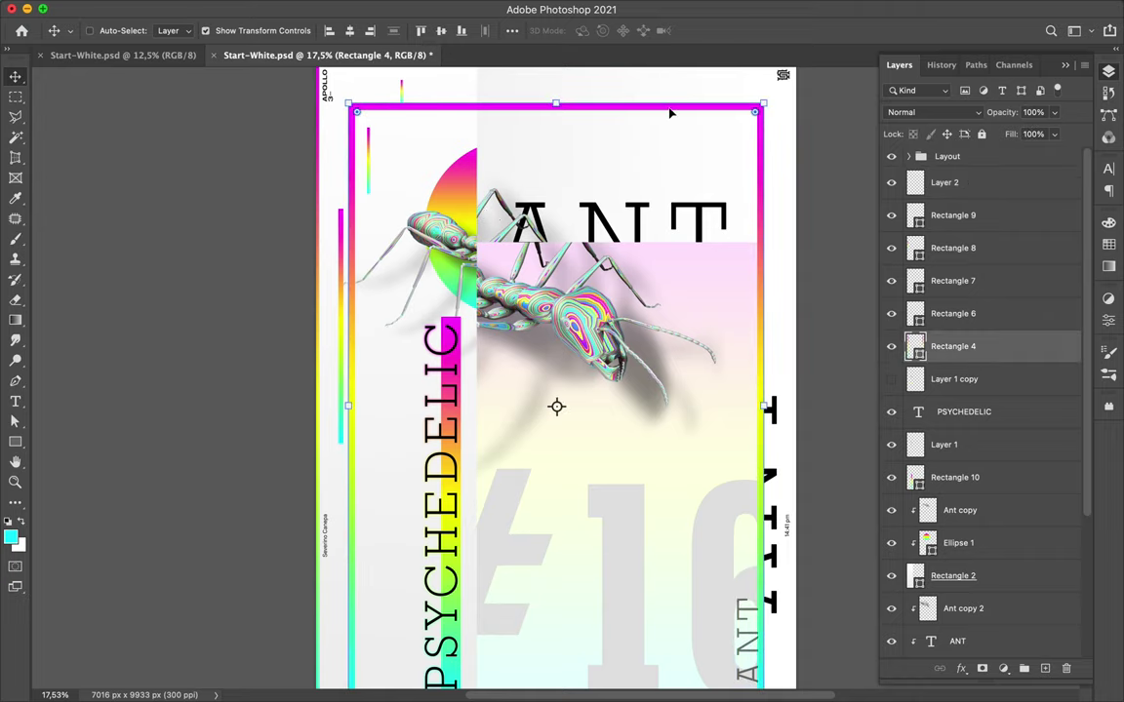
scroll(810, 151, "down", 1)
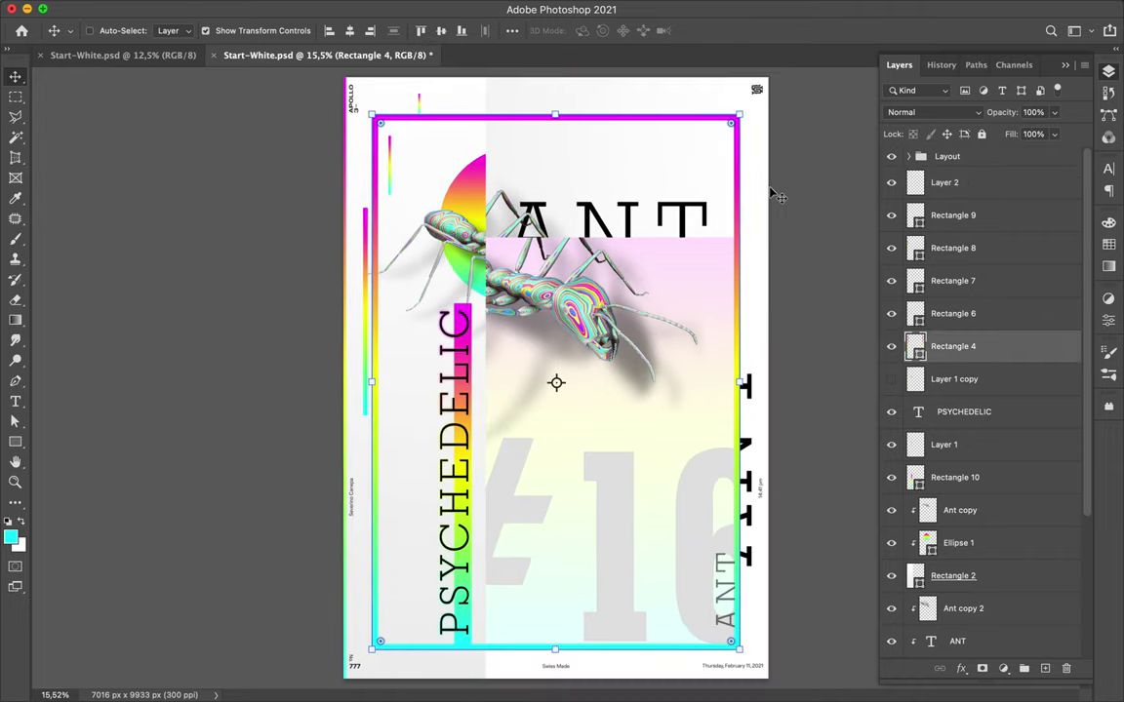
left_click(964, 412)
key("ctrl+t")
left_click_drag(436, 645, 429, 644)
left_click_drag(472, 311, 455, 306)
key("Return")
left_click(605, 224, "ctrl")
key("p")
scroll(569, 189, "up", 3)
Draw a gradient band shape from the top magenta frame down to the A of ANT.
scroll(410, 361, "up", 2)
left_click(409, 361)
scroll(482, 256, "down", 2)
scroll(697, 285, "down", 2)
left_click(697, 285)
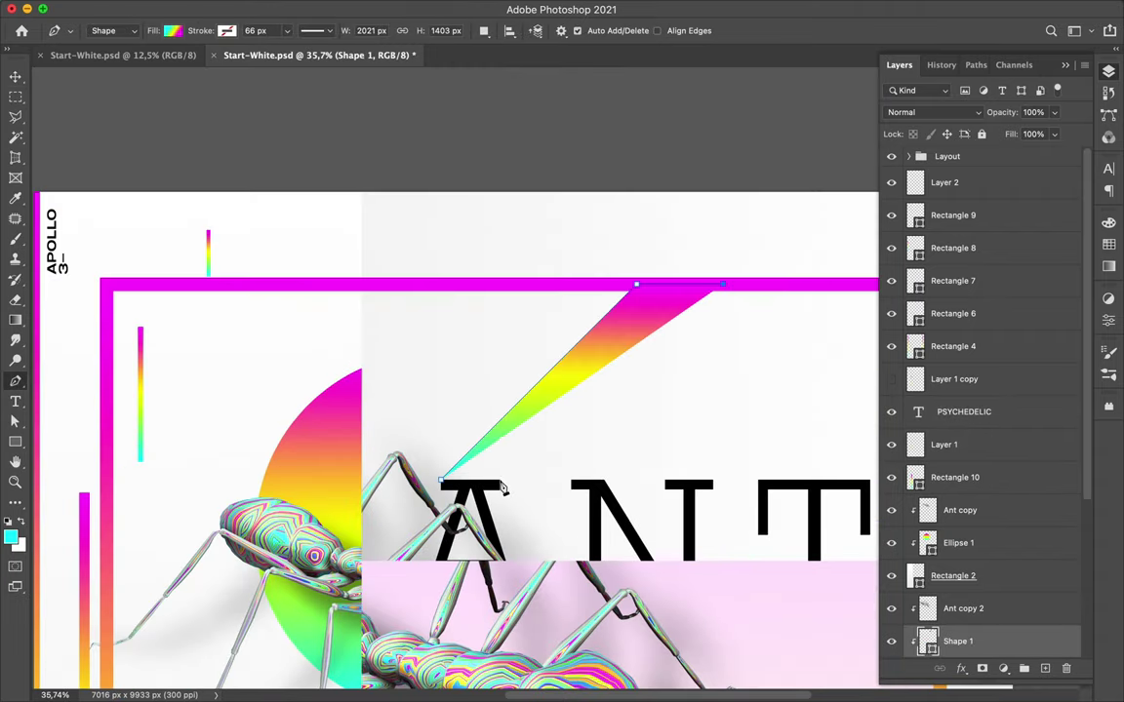
scroll(504, 446, "up", 5)
left_click(493, 552)
Rasterize the gradient band layer.
right_click(912, 579)
left_click(906, 609)
scroll(688, 507, "down", 2)
key("l")
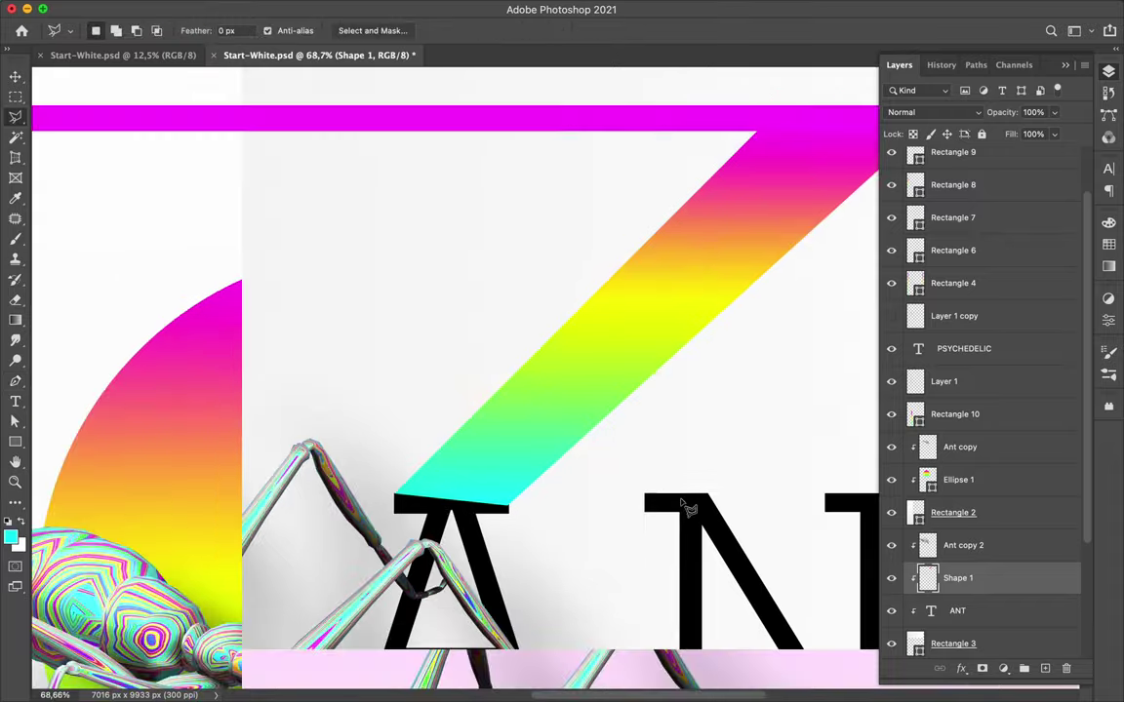
scroll(470, 592, "up", 3)
scroll(517, 466, "up", 3)
Trim the band's excess, restore its fill to 100%, and move it beneath ANT.
left_click(517, 463)
scroll(624, 391, "down", 3)
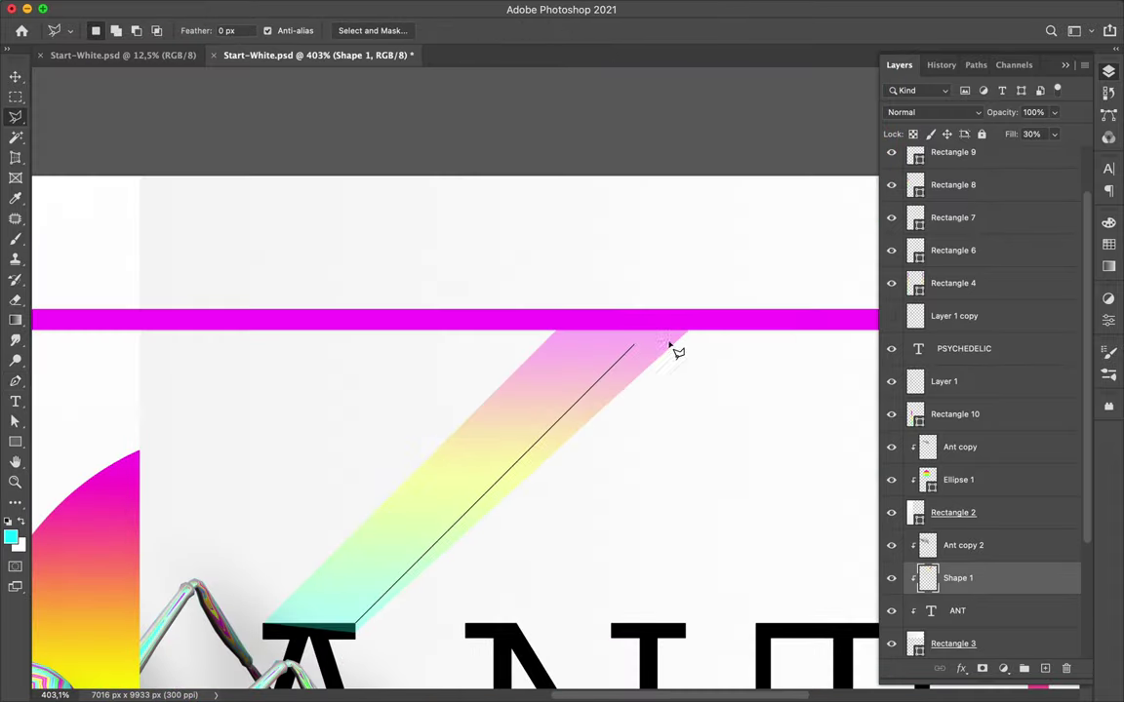
scroll(359, 633, "down", 10)
key("v")
left_click(1054, 134)
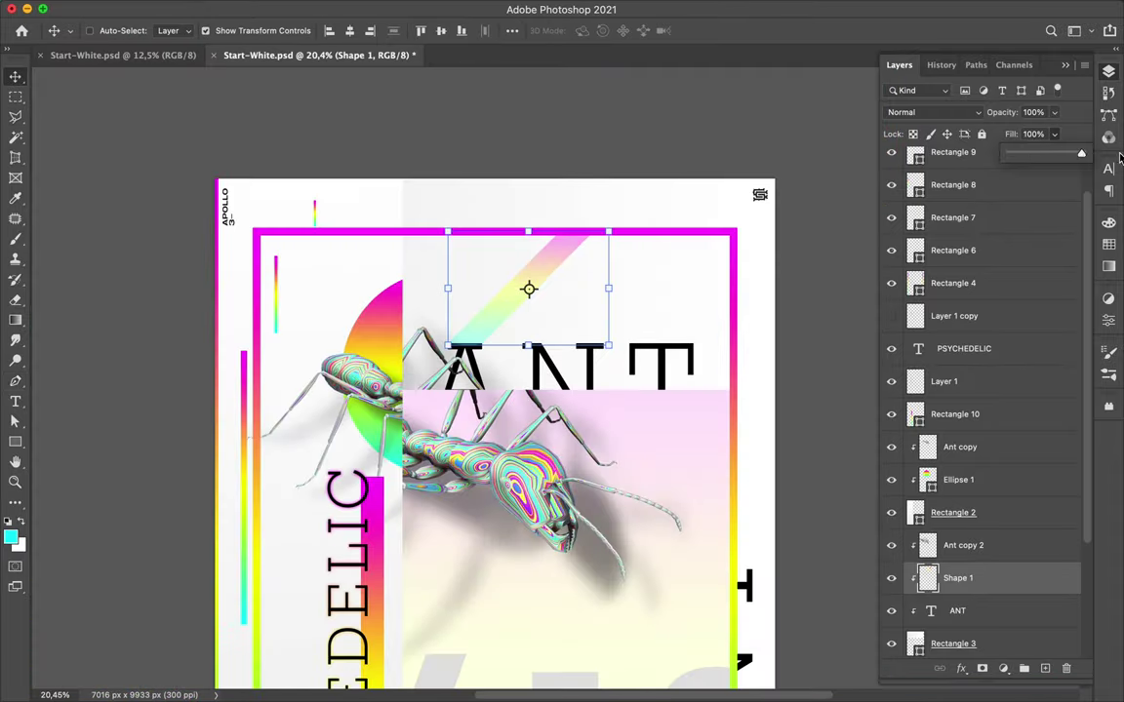
key("ctrl+[")
scroll(800, 402, "down", 3)
Duplicate the ANT headline, rasterize it, and lift a block of its letters onto Layer 3.
left_click_drag(619, 229, 625, 108)
right_click(922, 578)
left_click(935, 501)
key("m")
left_click_drag(445, 97, 748, 202)
key("ctrl+j")
left_click_drag(586, 152, 635, 550)
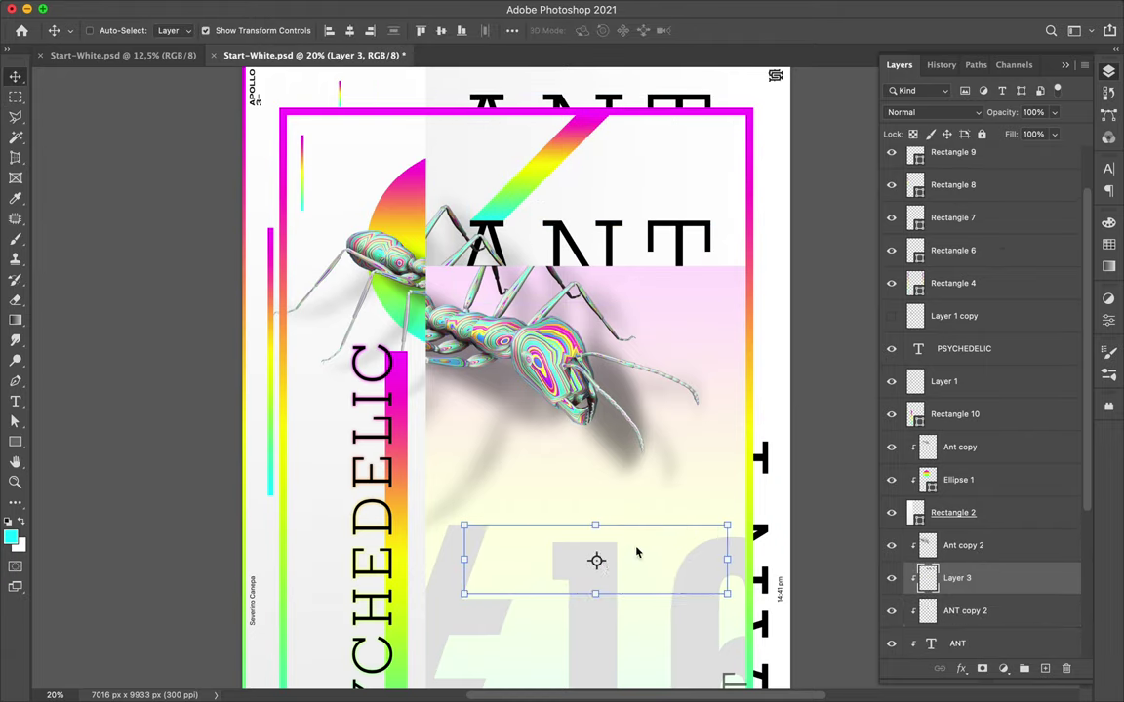
left_click_drag(944, 575, 945, 348)
Rotate then delete the cut-out ANT letters, and duplicate the gradient frame Rectangle 4.
key("ctrl+t")
left_click_drag(741, 615, 514, 426)
scroll(485, 457, "down", 1)
key("Return")
scroll(485, 455, "down", 1)
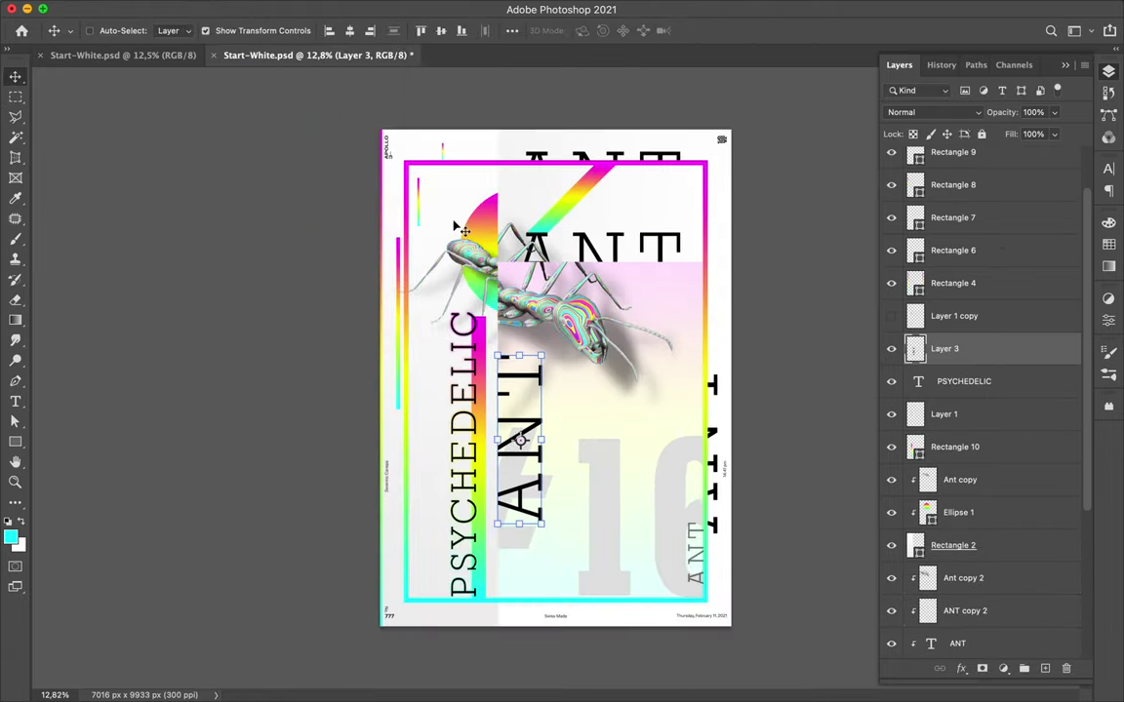
key("Delete")
scroll(374, 98, "up", 1)
left_click(374, 99)
key("ctrl+j")
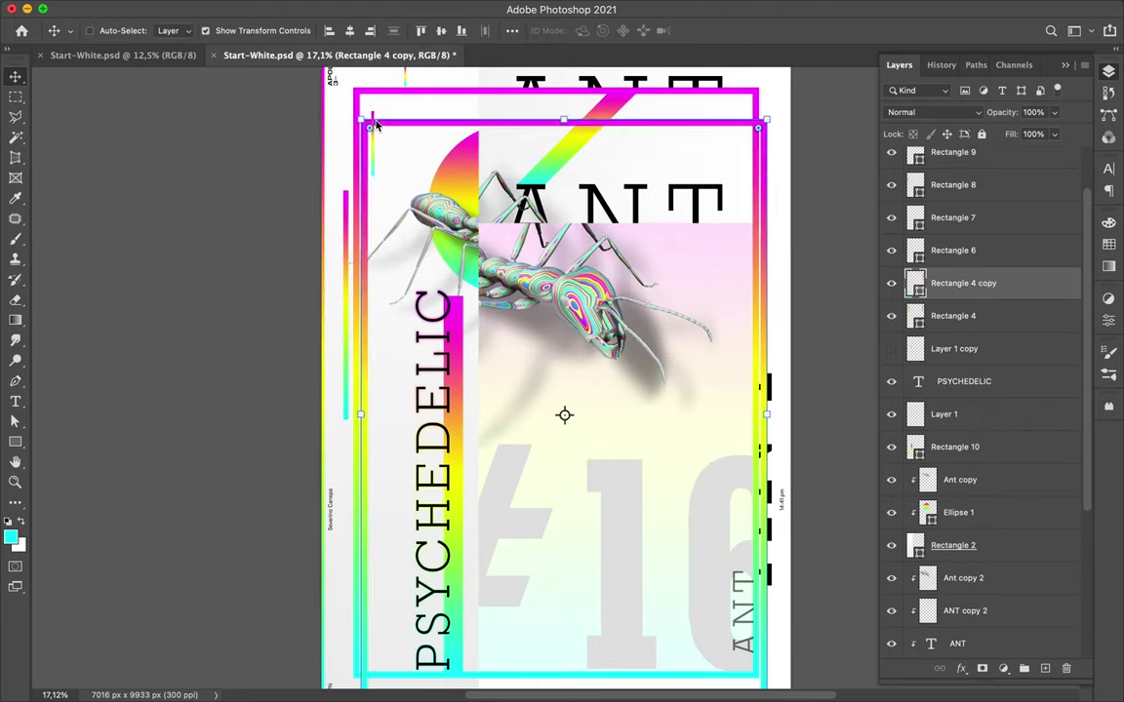
Shrink the Rectangle 4 copy into an inner frame around the lower ant area.
left_click_drag(360, 94, 478, 221)
left_click_drag(750, 672, 709, 502)
key("Return")
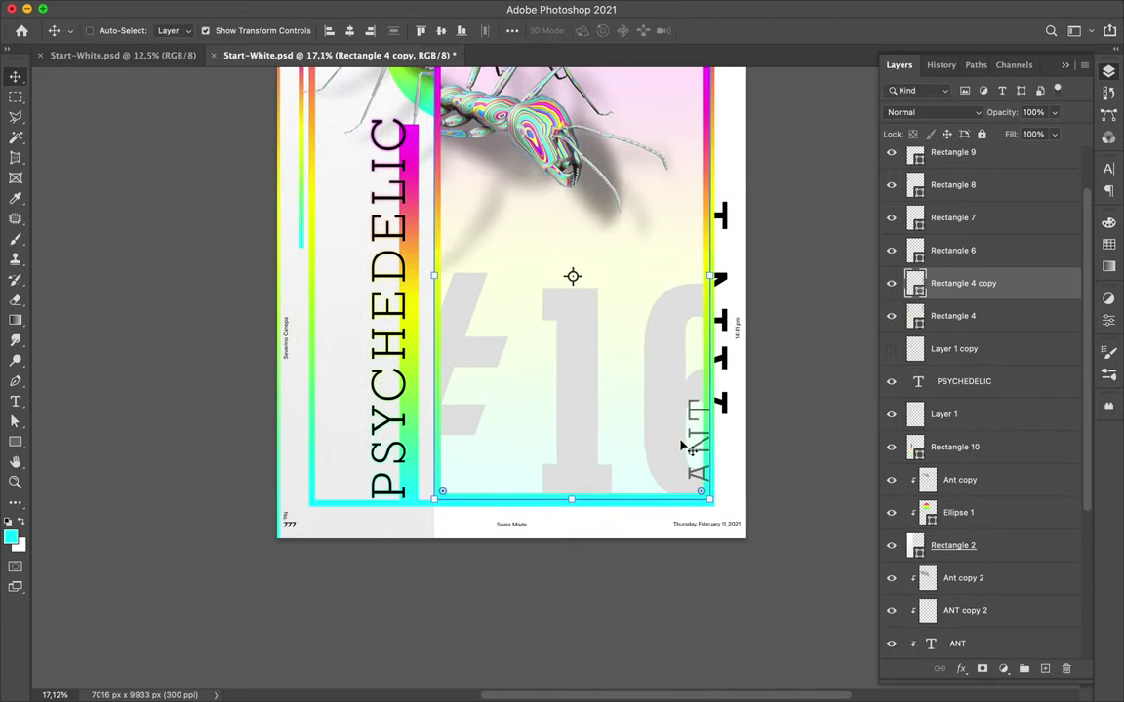
key("ctrl+j")
Move the gradient circle Ellipse 1 toward the top-left and enlarge it.
scroll(683, 452, "up", 5)
key("ctrl+0")
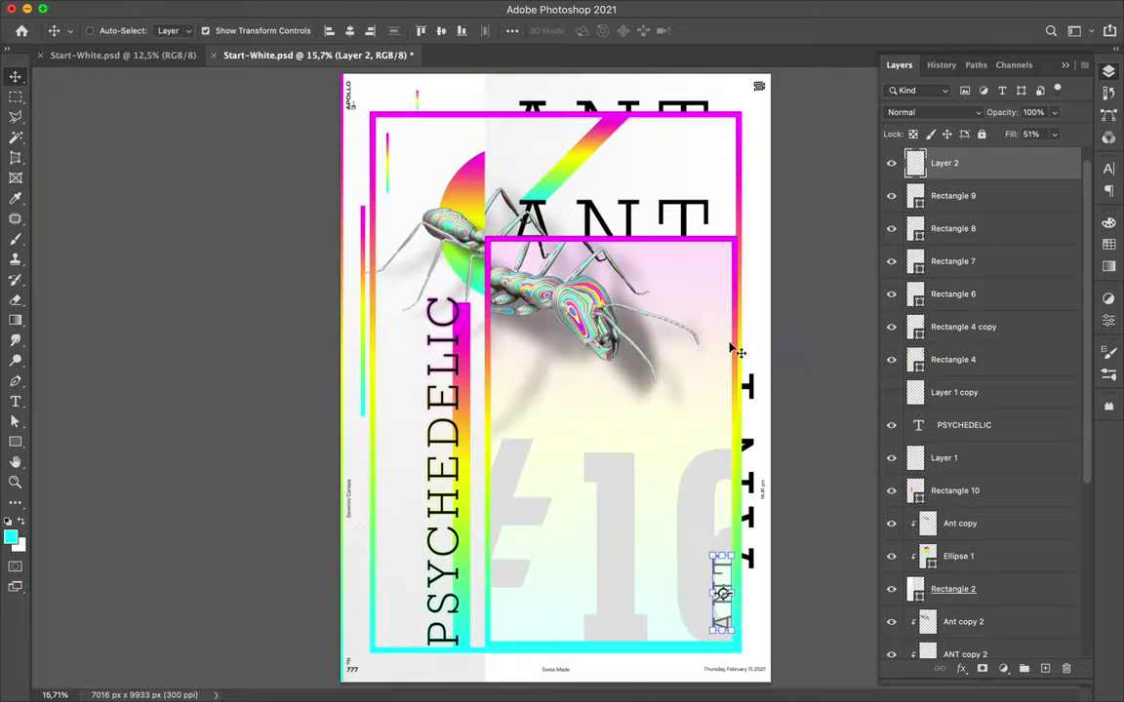
left_click_drag(510, 205, 413, 154)
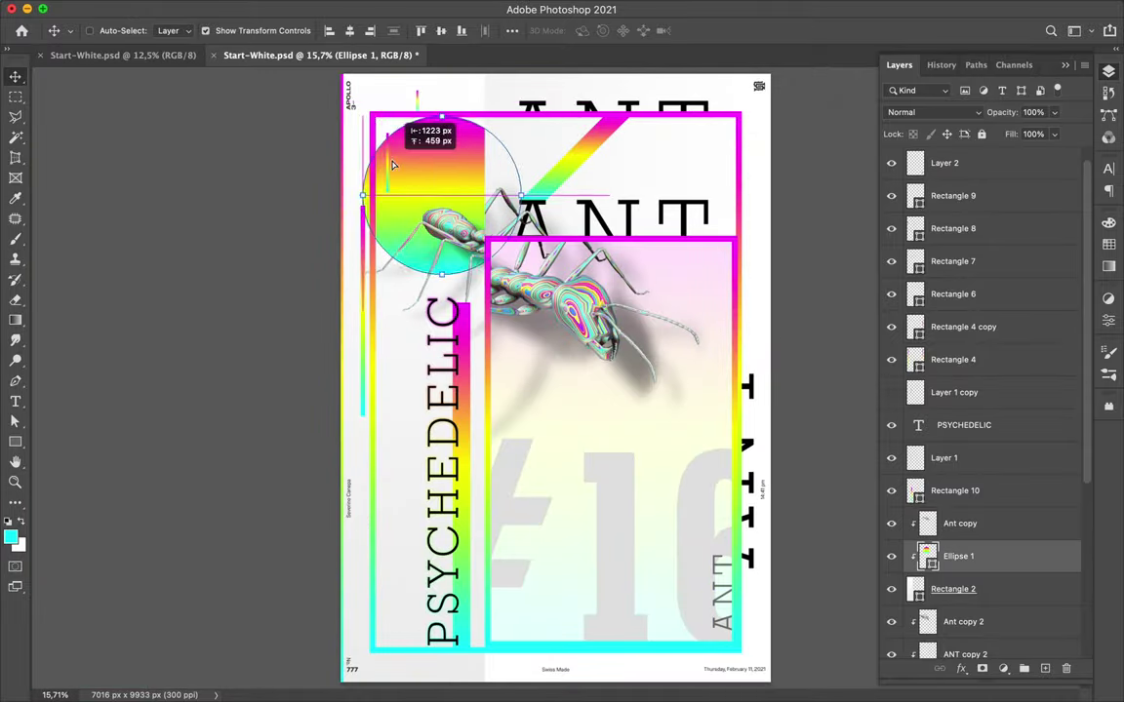
left_click_drag(502, 256, 677, 340)
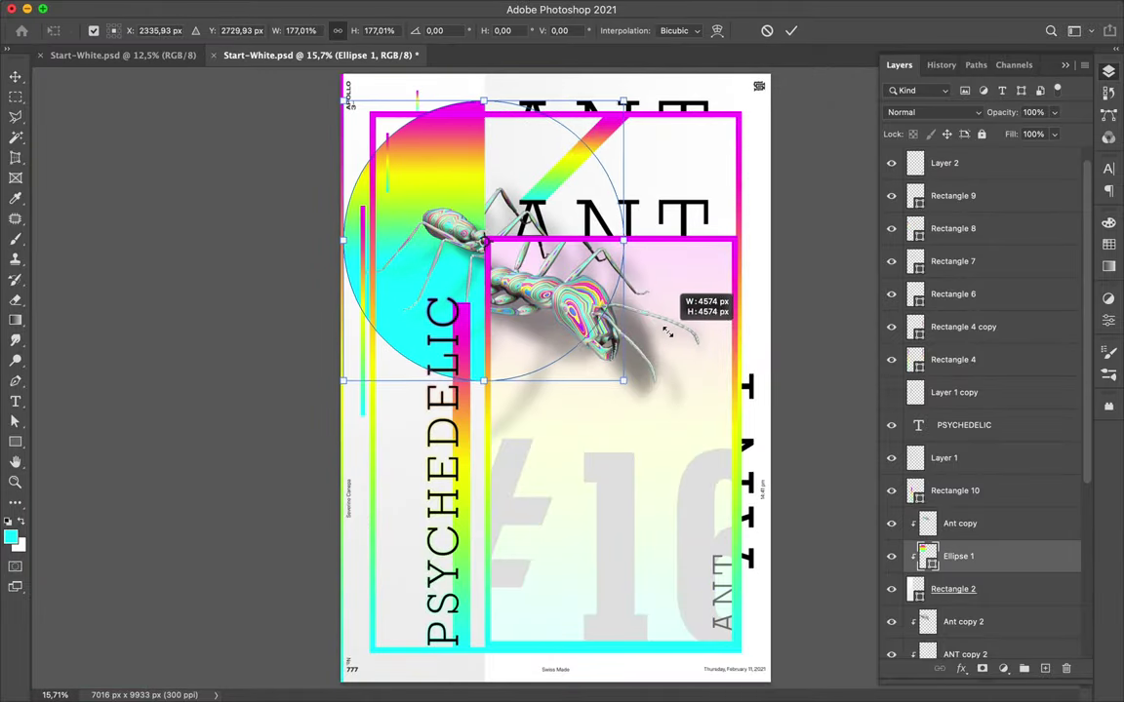
key("Return")
Try scaling a copy of the white panel, then undo the scaling.
key("v")
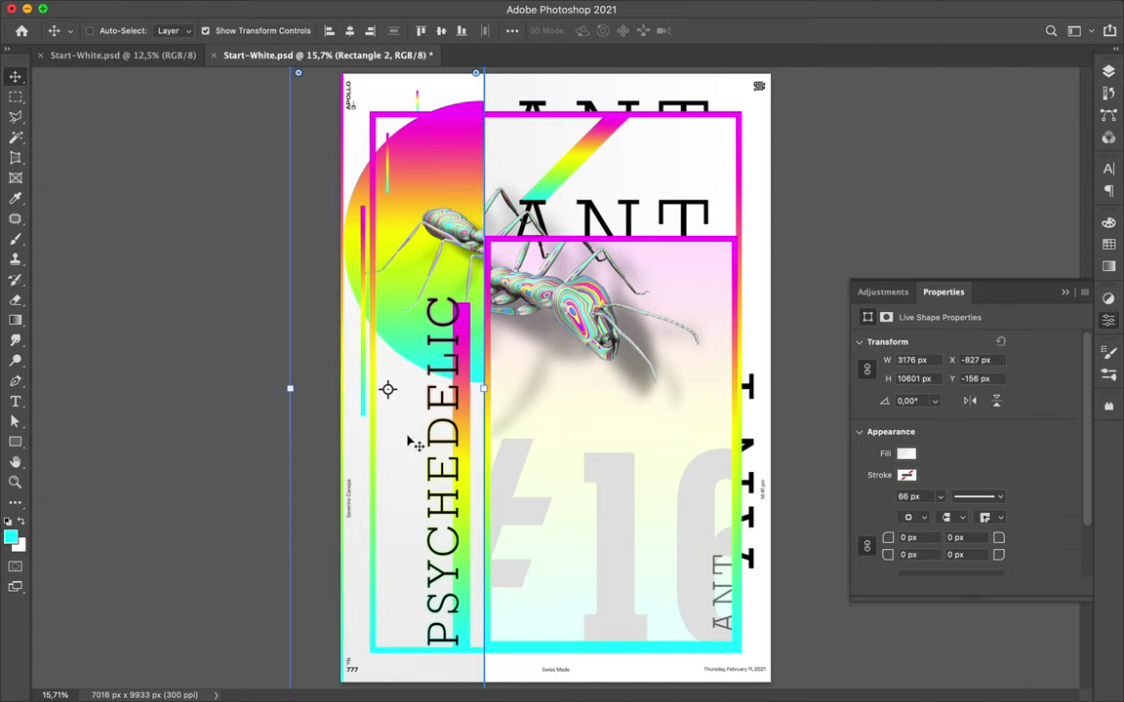
left_click_drag(409, 438, 501, 464)
key("ctrl+t")
left_click_drag(573, 190, 612, 208)
key("ctrl+z")
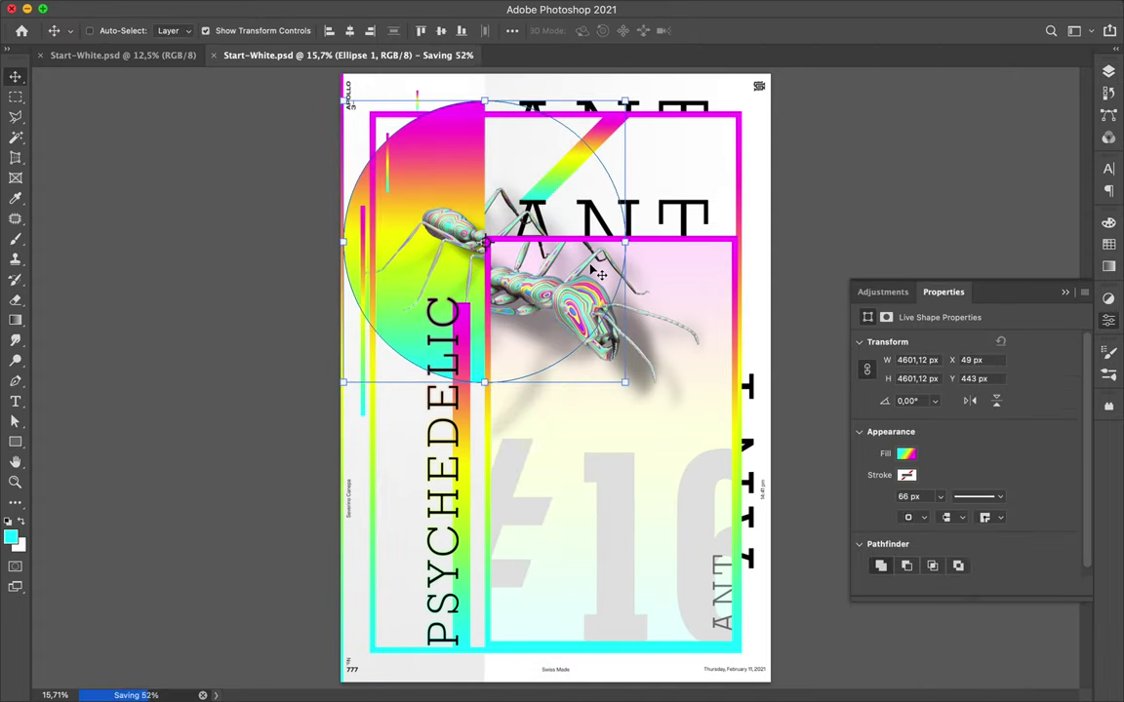
Nudge the circle and move the small white square Rectangle 11 onto it.
left_click_drag(444, 174, 459, 185)
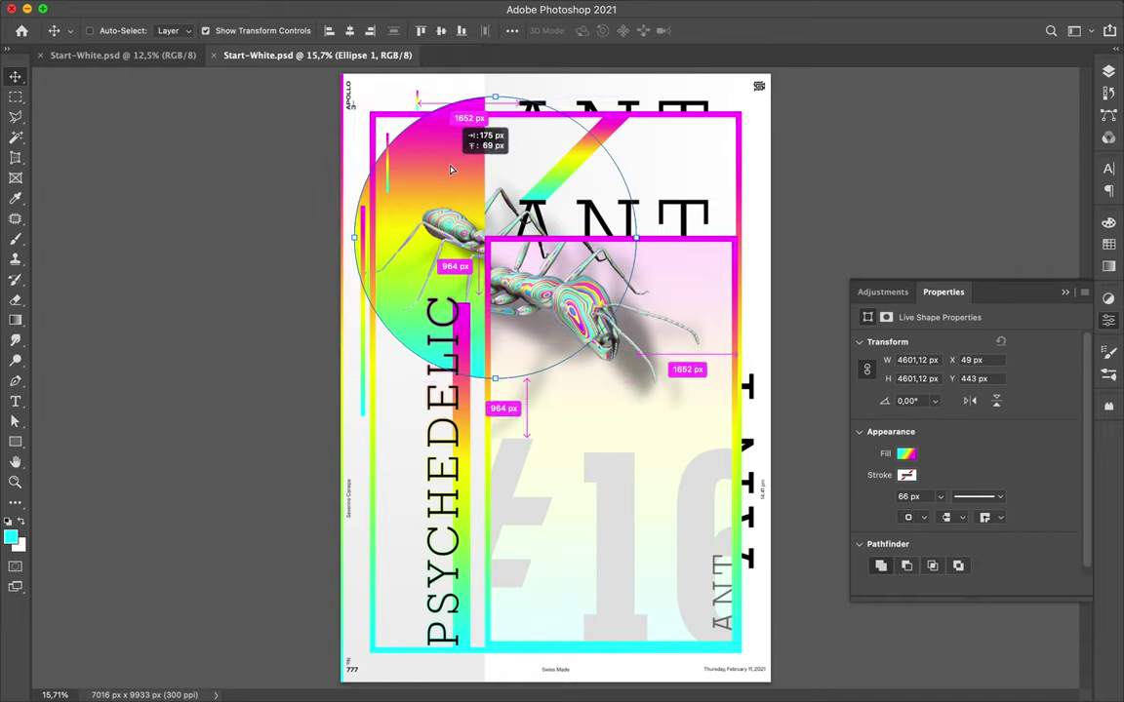
left_click(389, 422, "ctrl")
key("v")
key("F7")
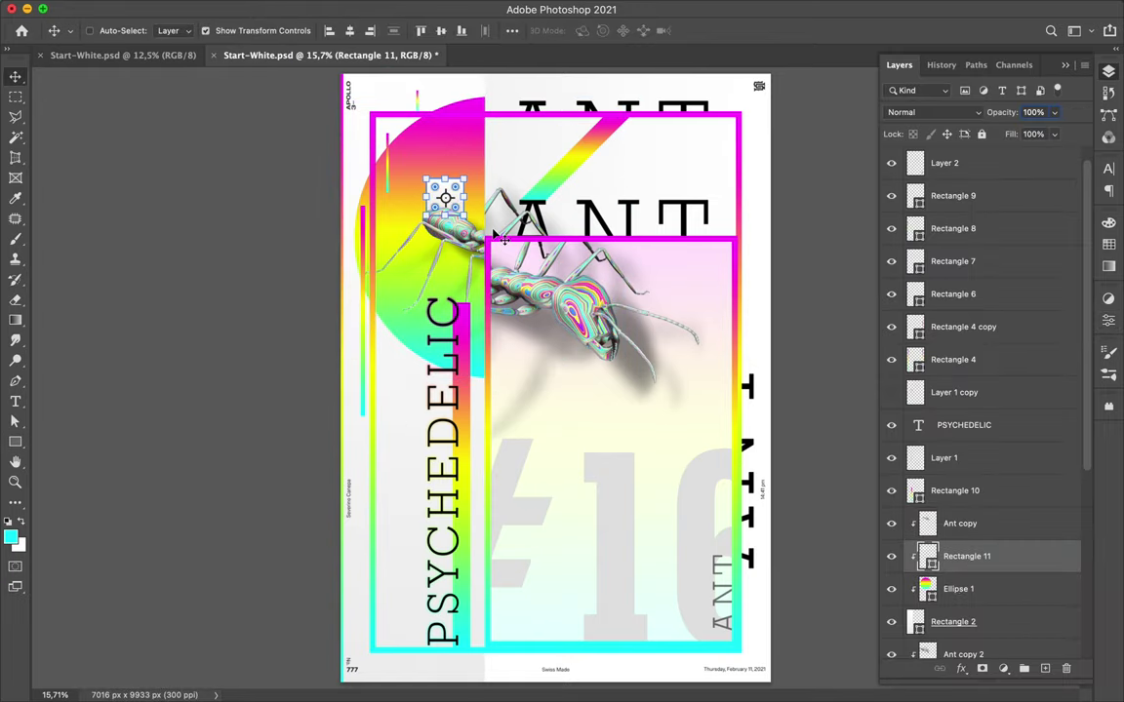
left_click_drag(448, 197, 421, 201)
key("Return")
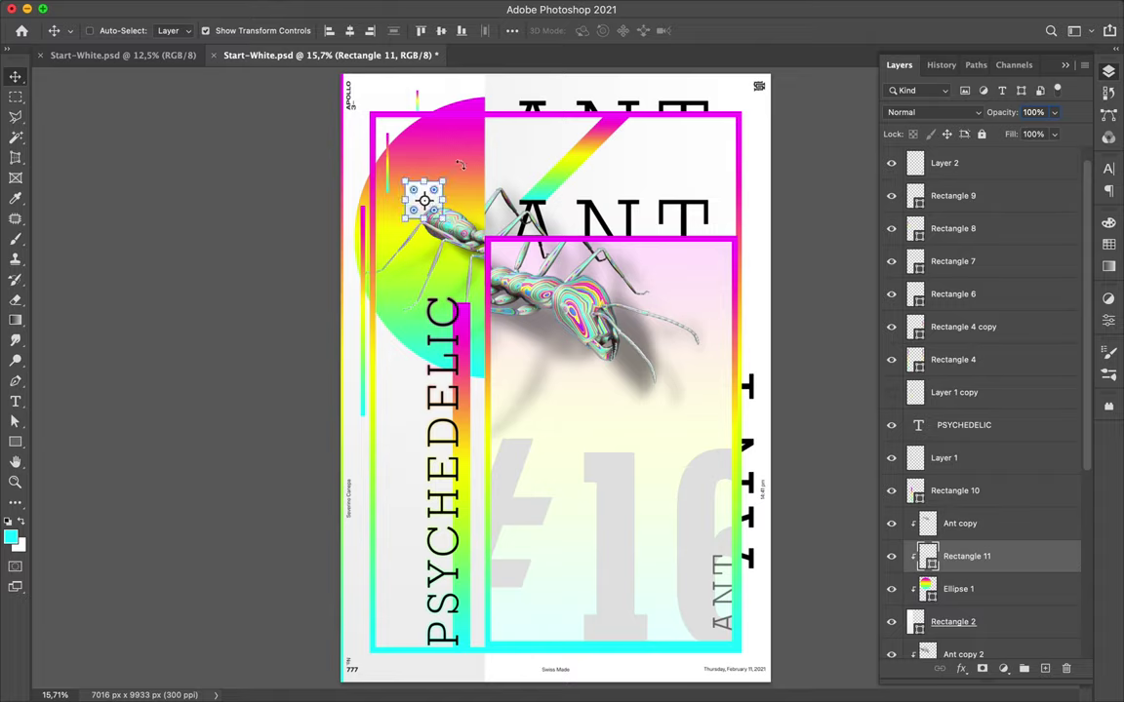
scroll(527, 156, "up", 3)
left_click_drag(342, 222, 343, 242)
scroll(677, 255, "down", 3)
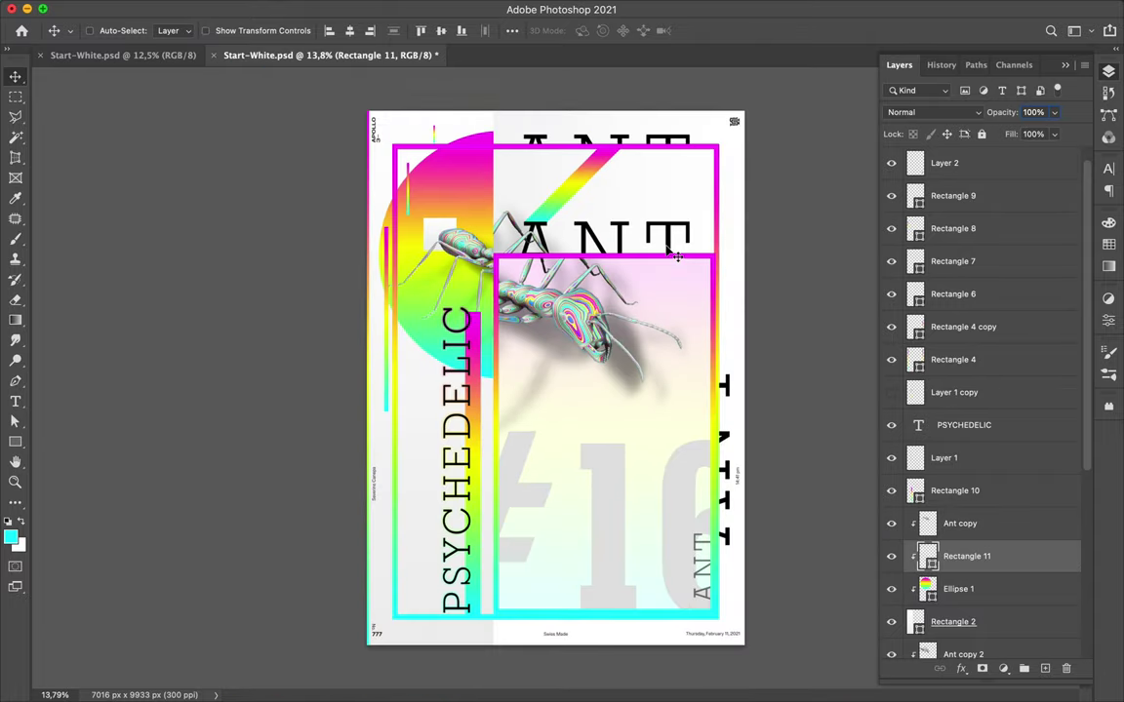
Set INSECT in Geometric Slabserif 712 BT Medium 86 px, tracking 6320; pick black rectangle fill.
scroll(536, 190, "up", 2)
scroll(531, 188, "up", 2)
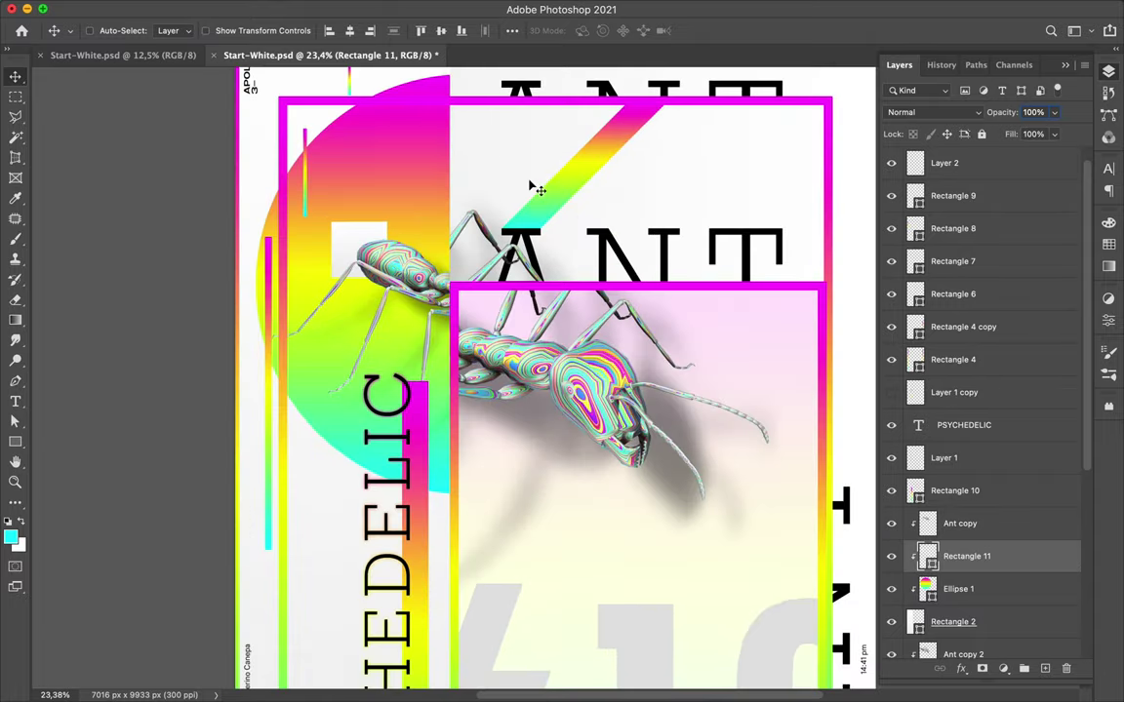
left_click(1108, 168)
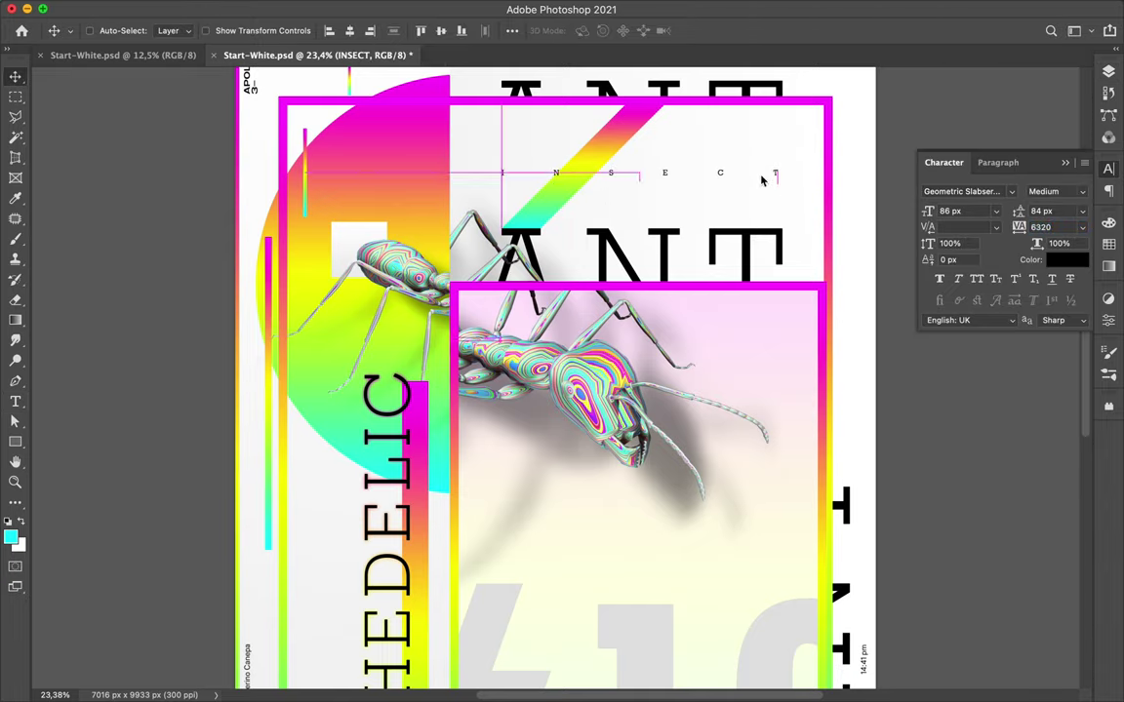
scroll(722, 182, "down", 2)
left_click(171, 30)
left_click(101, 59)
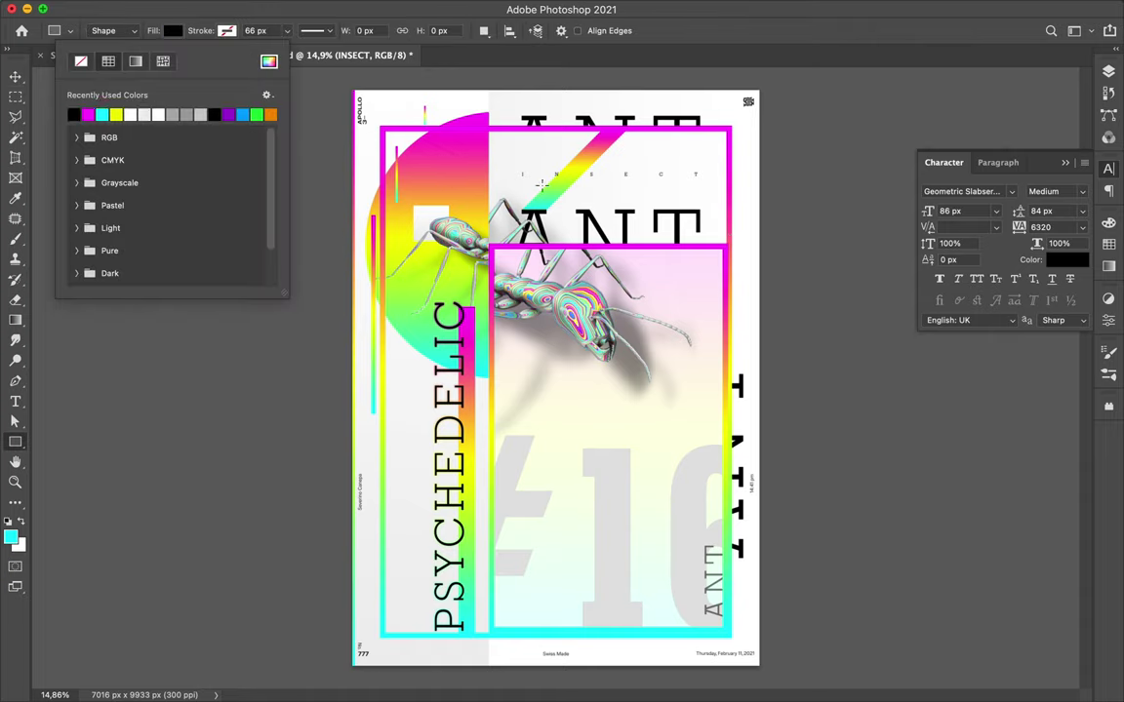
Draw a thin black line beside INSECT and a tall, widened black bar beside ANT.
left_click_drag(438, 185, 539, 187)
scroll(421, 382, "up", 2)
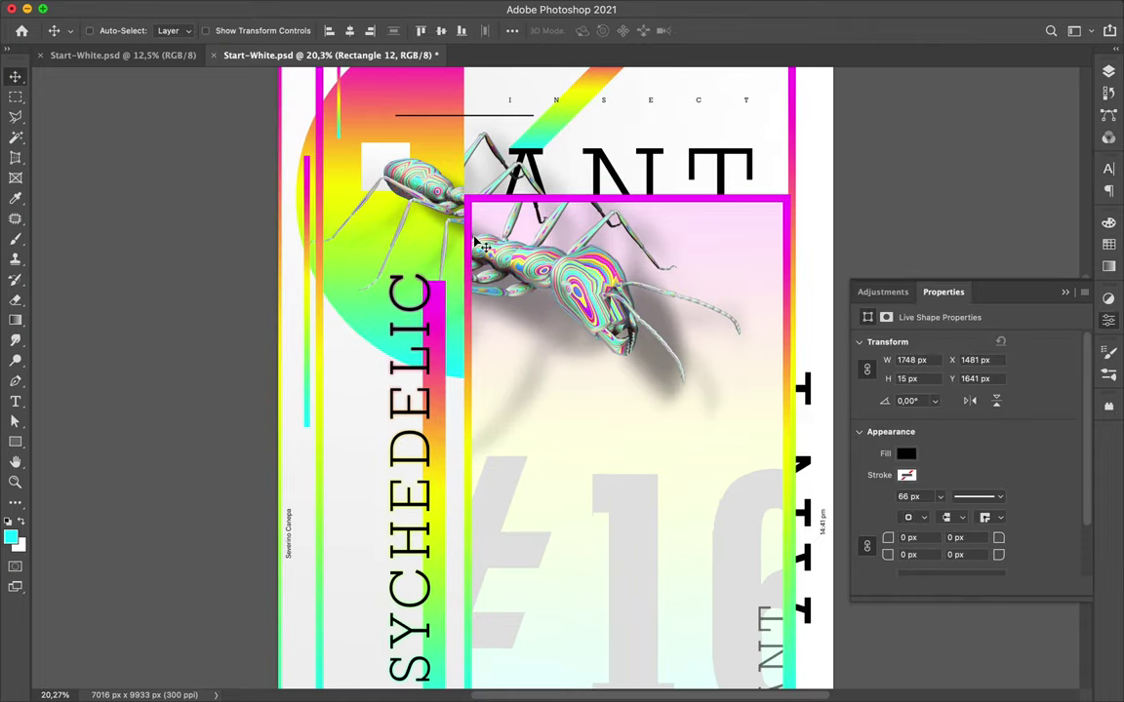
key("u")
left_click_drag(458, 152, 468, 404)
left_click(172, 31)
left_click(108, 62)
left_click(108, 61)
scroll(853, 233, "down", 1)
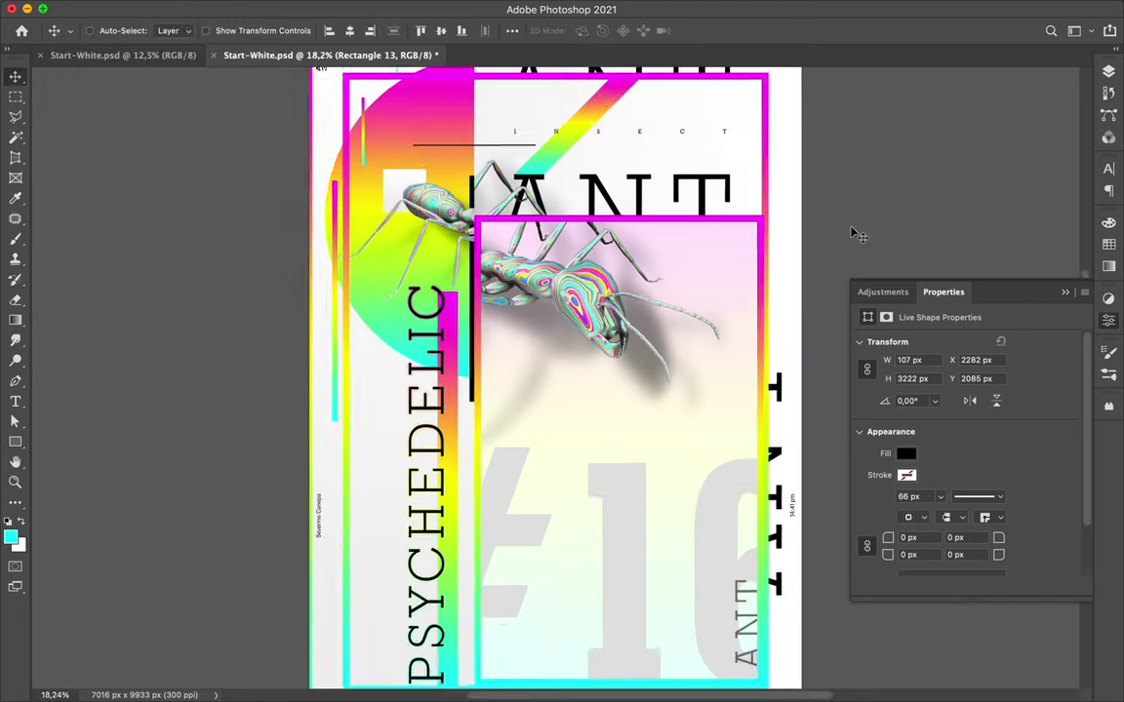
key("ctrl+t")
left_click_drag(466, 293, 485, 292)
key("Return")
Show the rulers and place a horizontal guide at the top of the A.
key("ctrl+r")
left_click_drag(847, 75, 254, 324)
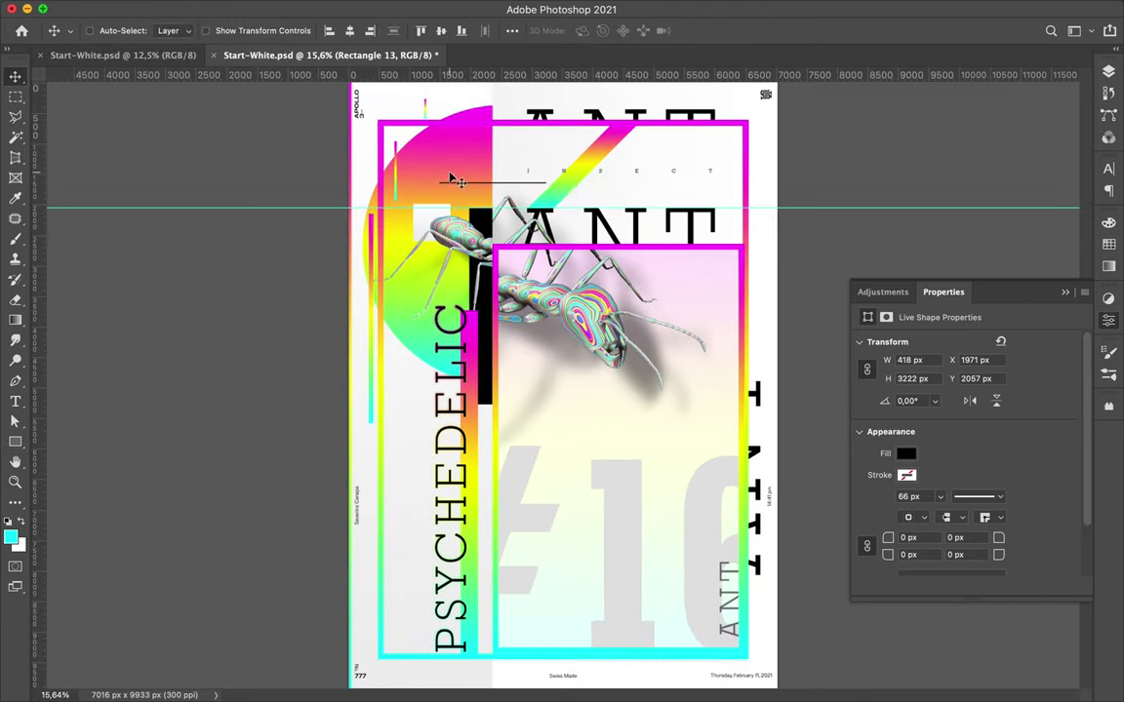
scroll(255, 324, "up", 10)
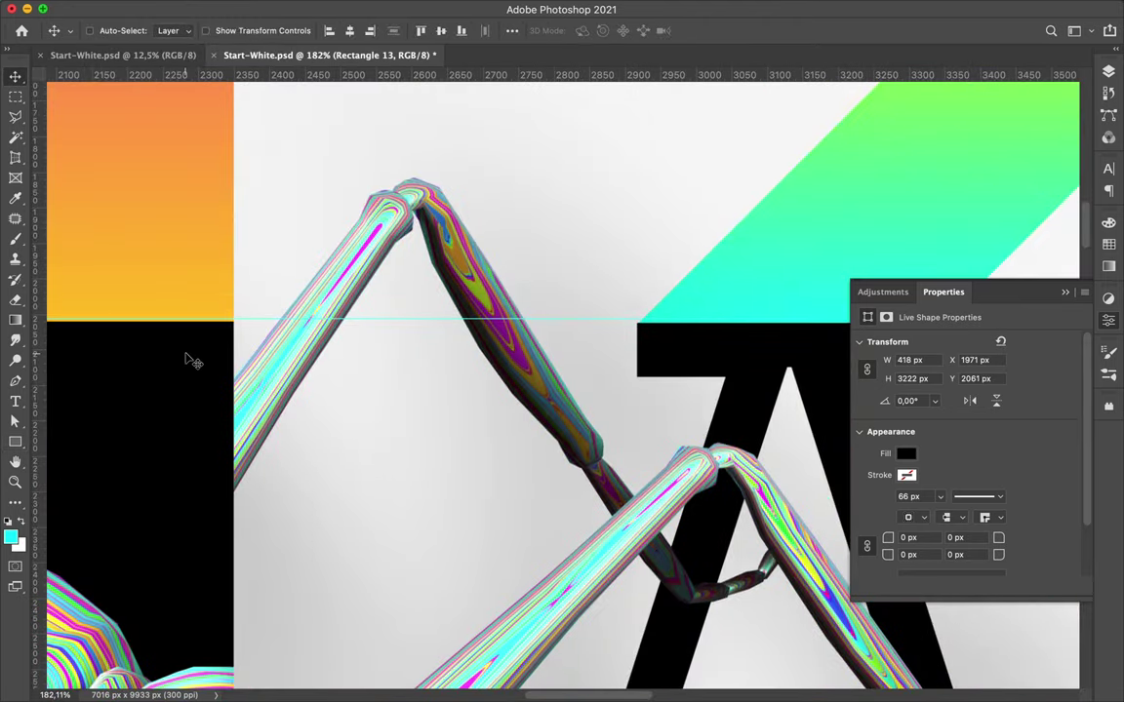
scroll(293, 319, "down", 10)
scroll(387, 248, "up", 2)
Resize the duplicated gradient frame to fit, then copy the diagonal rainbow stripe down-right.
key("u")
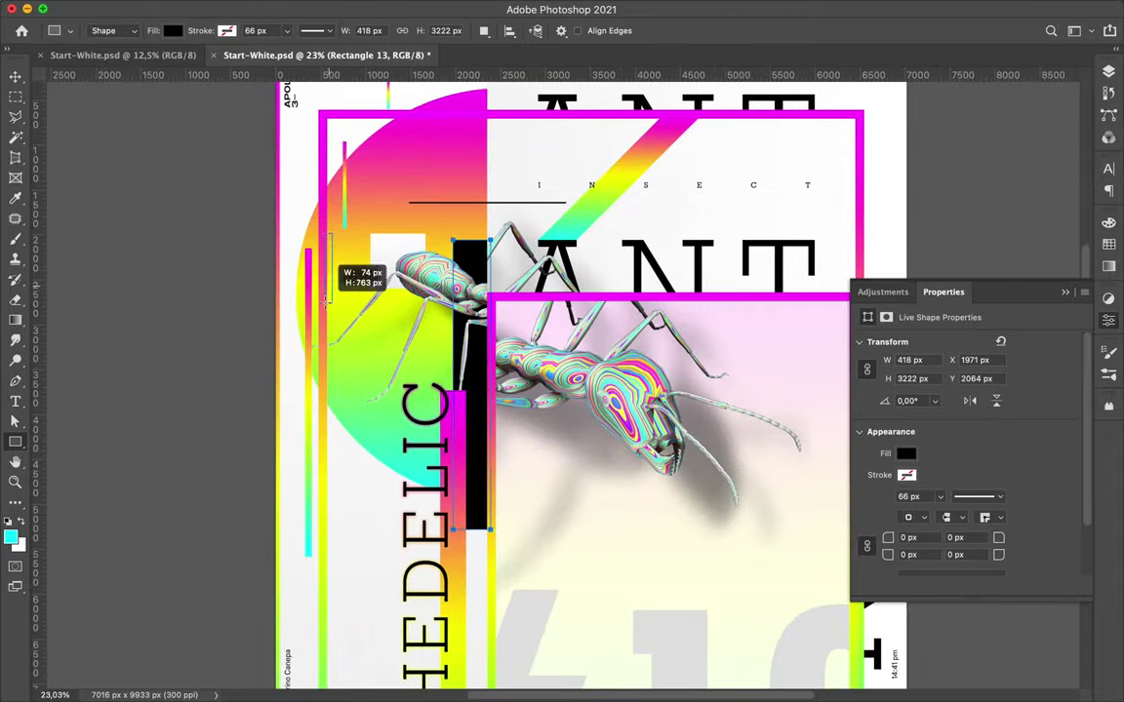
scroll(688, 230, "up", 5)
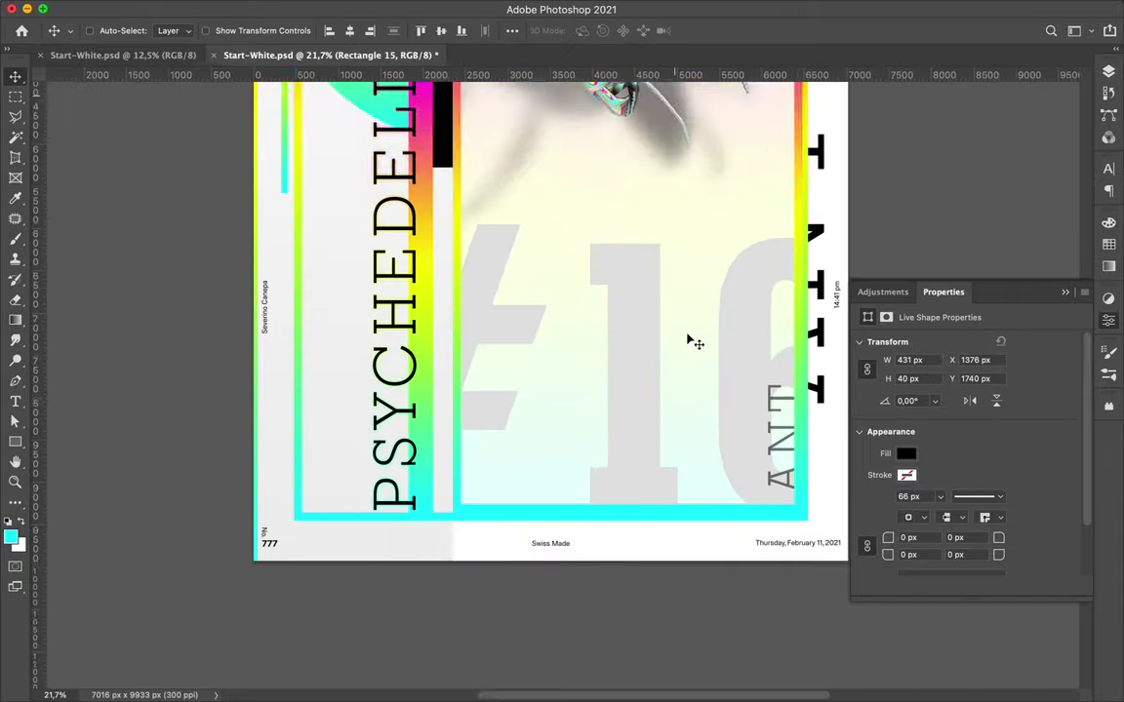
key("ctrl+t")
scroll(519, 524, "up", 5)
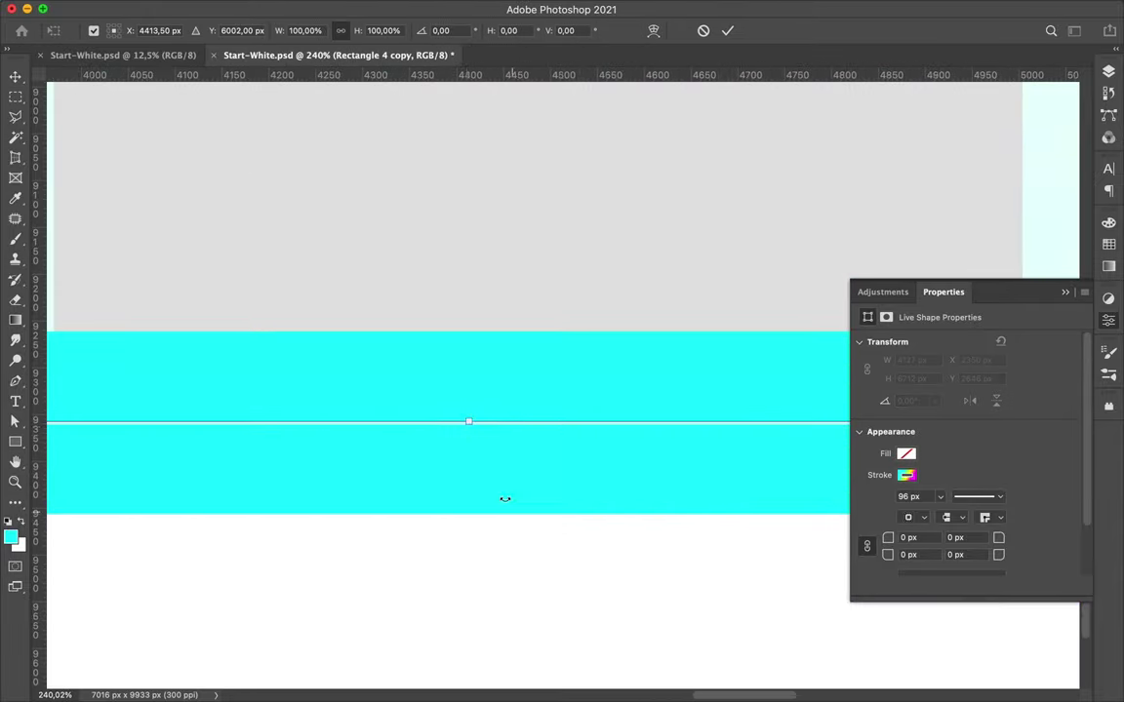
scroll(441, 444, "up", 3)
key("Return")
key("ctrl+0")
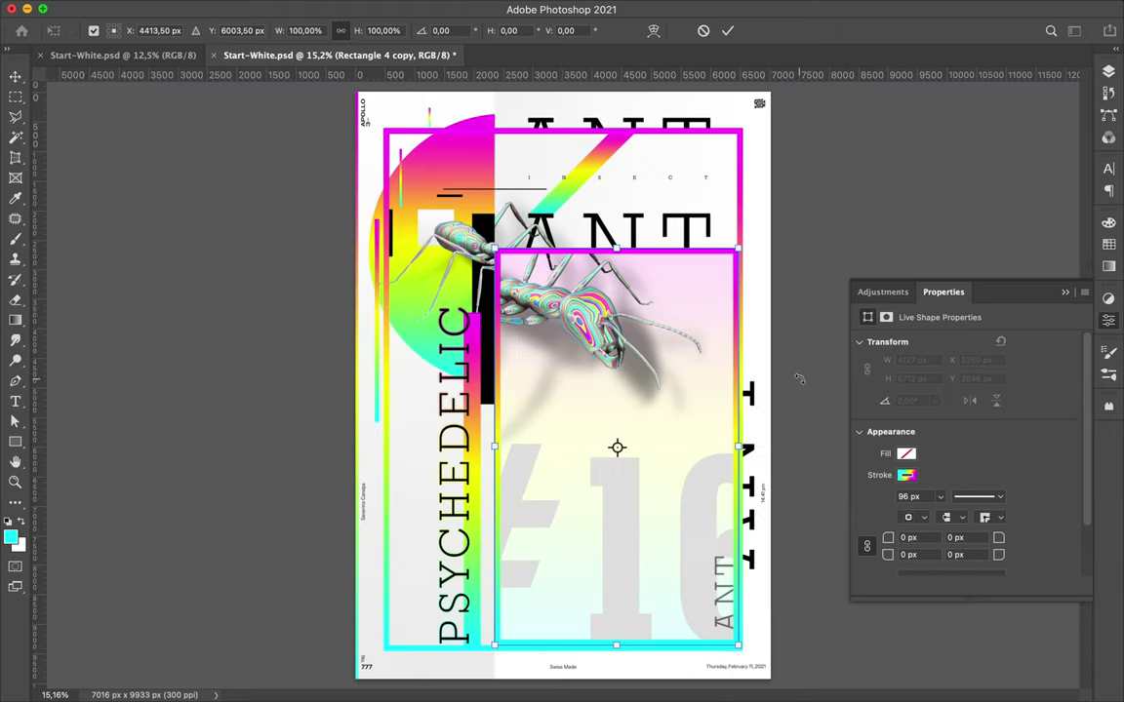
mouse_move(637, 149)
left_mouse_down()
mouse_move(720, 204)
mouse_move(732, 198)
left_mouse_up()
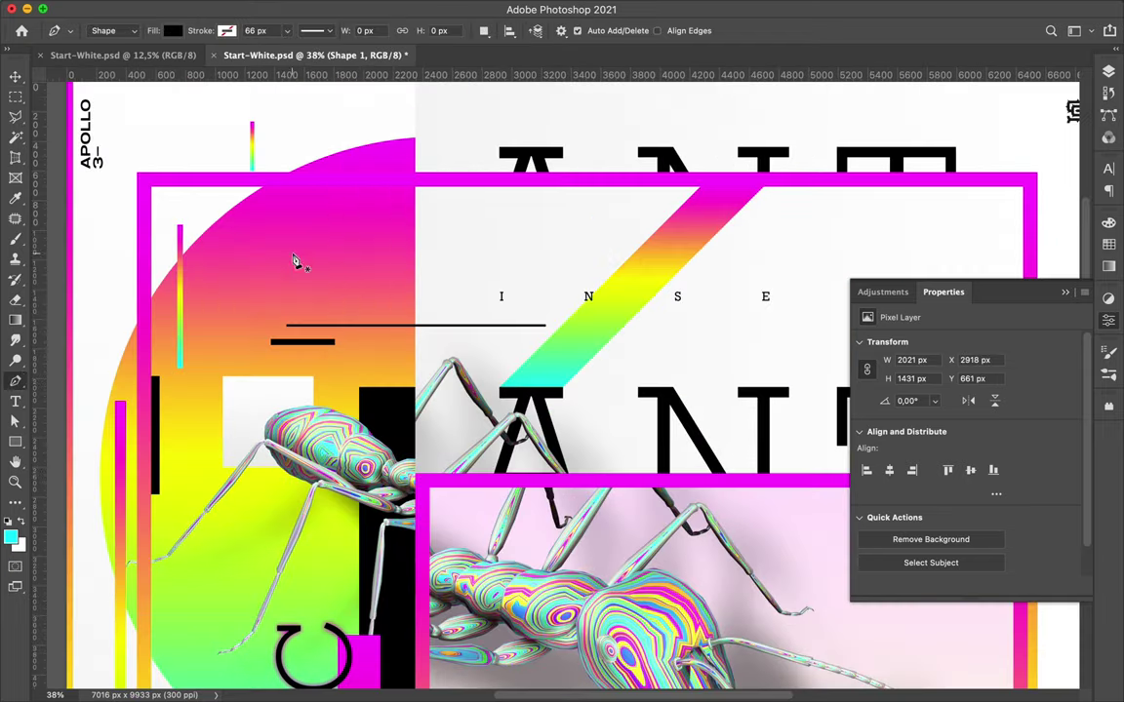
Draw a small black triangle near the top of the poster with the Triangle Tool.
right_click(15, 441)
left_click(83, 487)
left_click_drag(425, 204, 471, 244)
left_click_drag(447, 204, 471, 185)
left_click(173, 30)
key("v")
right_click(937, 412)
left_click(915, 478)
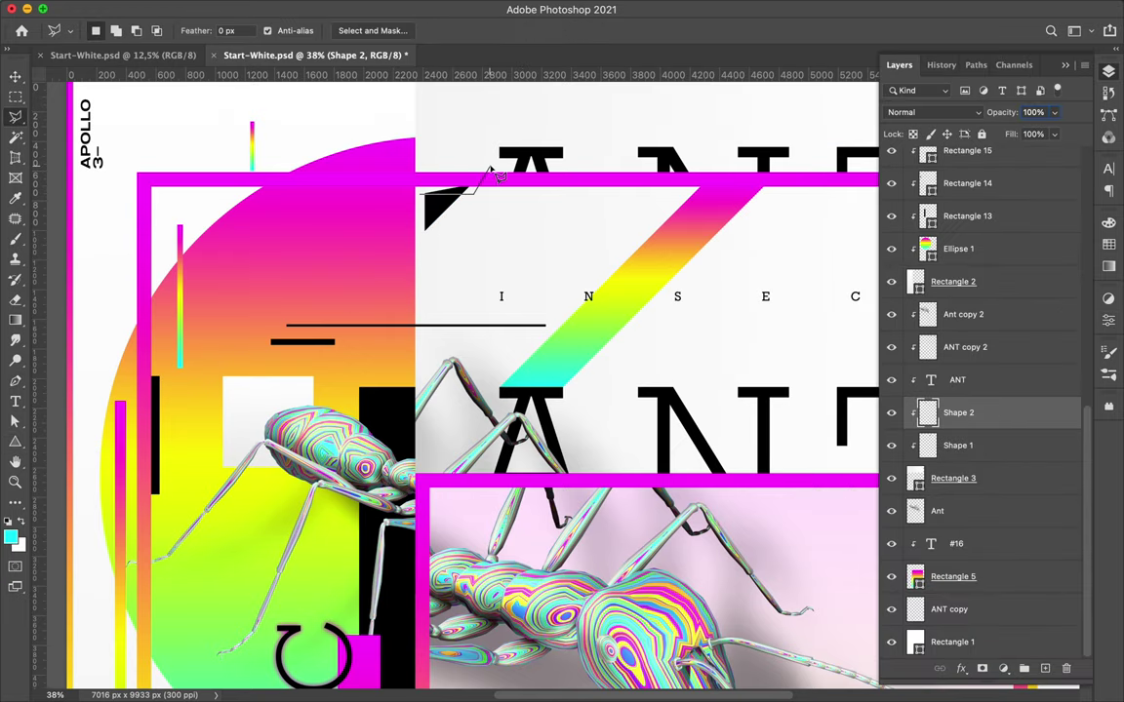
Copy the triangle into the other frame corners and delete the extra copy.
scroll(479, 182, "up", 2)
scroll(411, 176, "down", 3)
left_click_drag(411, 195, 436, 210)
scroll(437, 244, "up", 2)
scroll(438, 245, "down", 3)
left_click(485, 283)
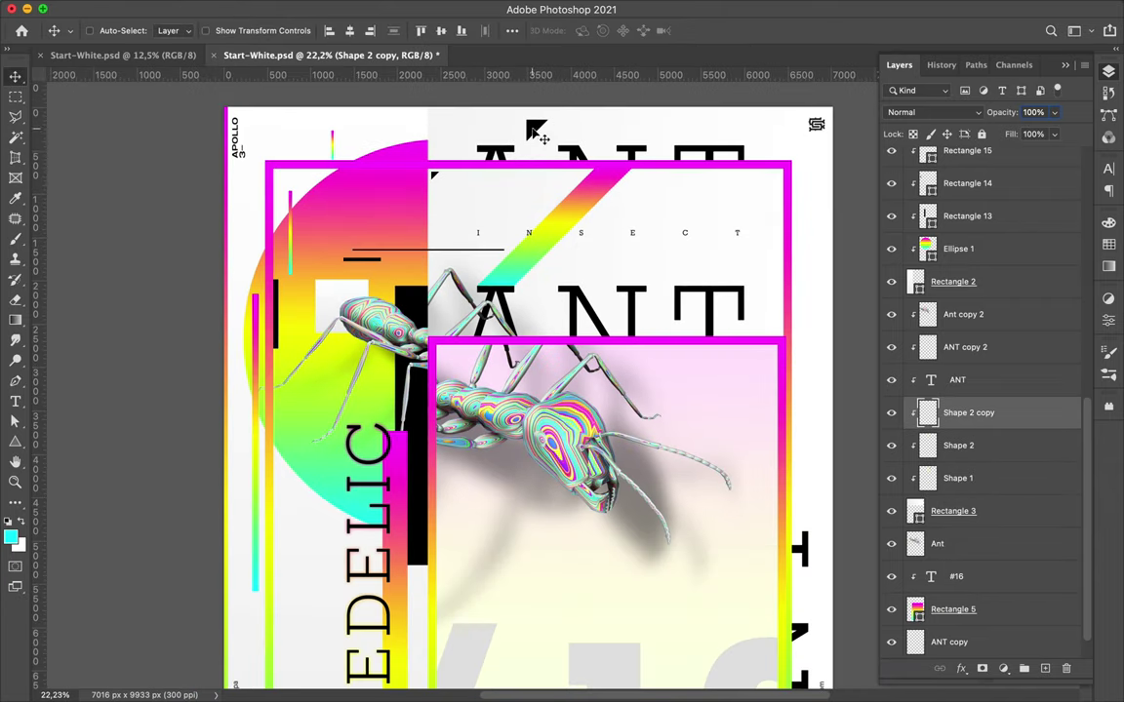
scroll(561, 305, "down", 3)
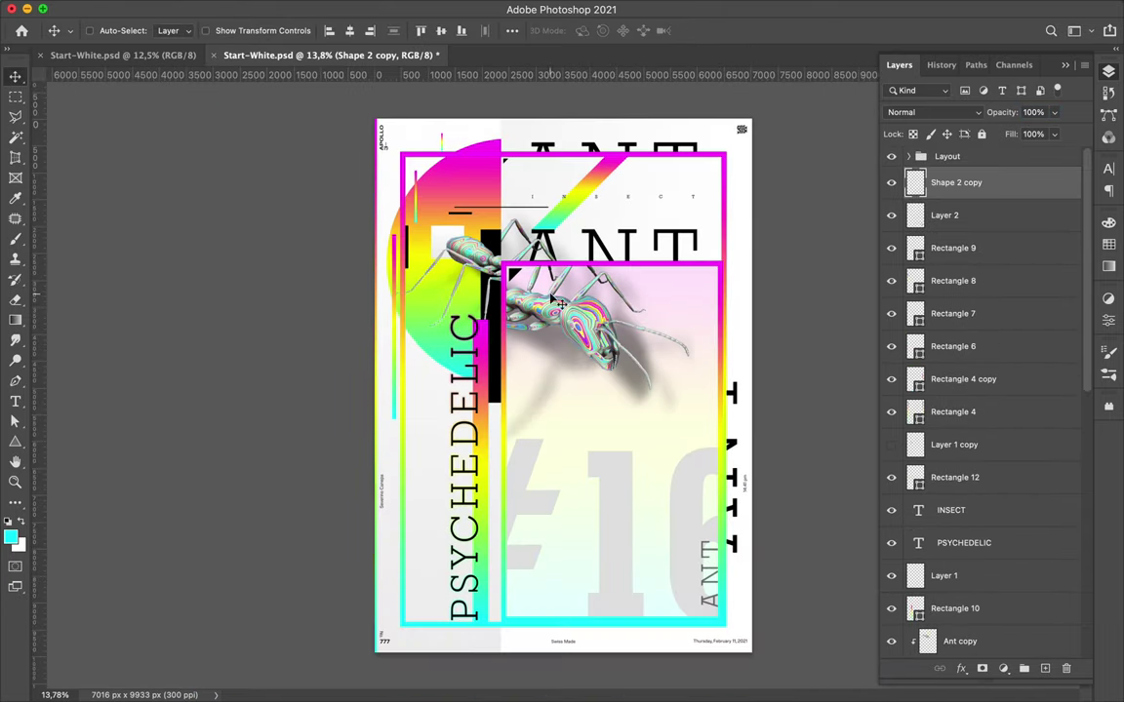
scroll(515, 278, "up", 3)
key("ctrl+j")
key("ctrl+t")
key("Return")
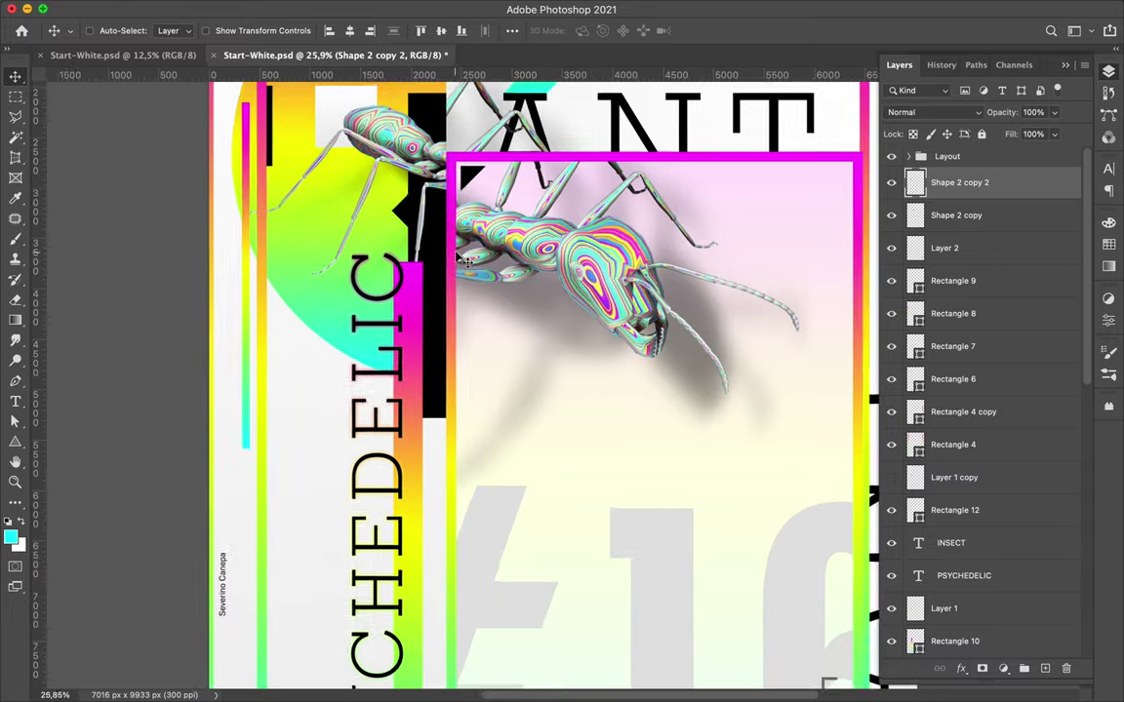
scroll(467, 262, "down", 3)
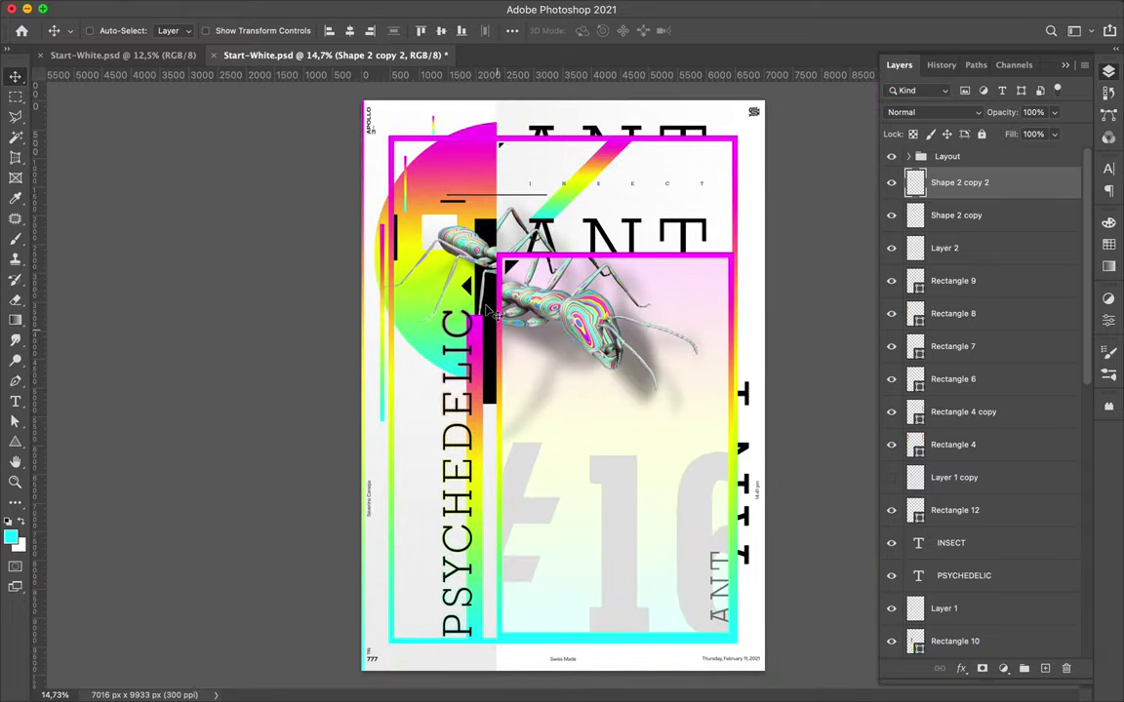
key("BackSpace")
Draw a small black dot on the gradient circle with the Ellipse Tool.
key("u")
scroll(476, 204, "up", 2)
mouse_move(399, 187)
left_mouse_down()
mouse_move(432, 174)
mouse_move(385, 193)
left_mouse_up()
Add another small black dot over the top of the gradient circle.
scroll(386, 194, "up", 2)
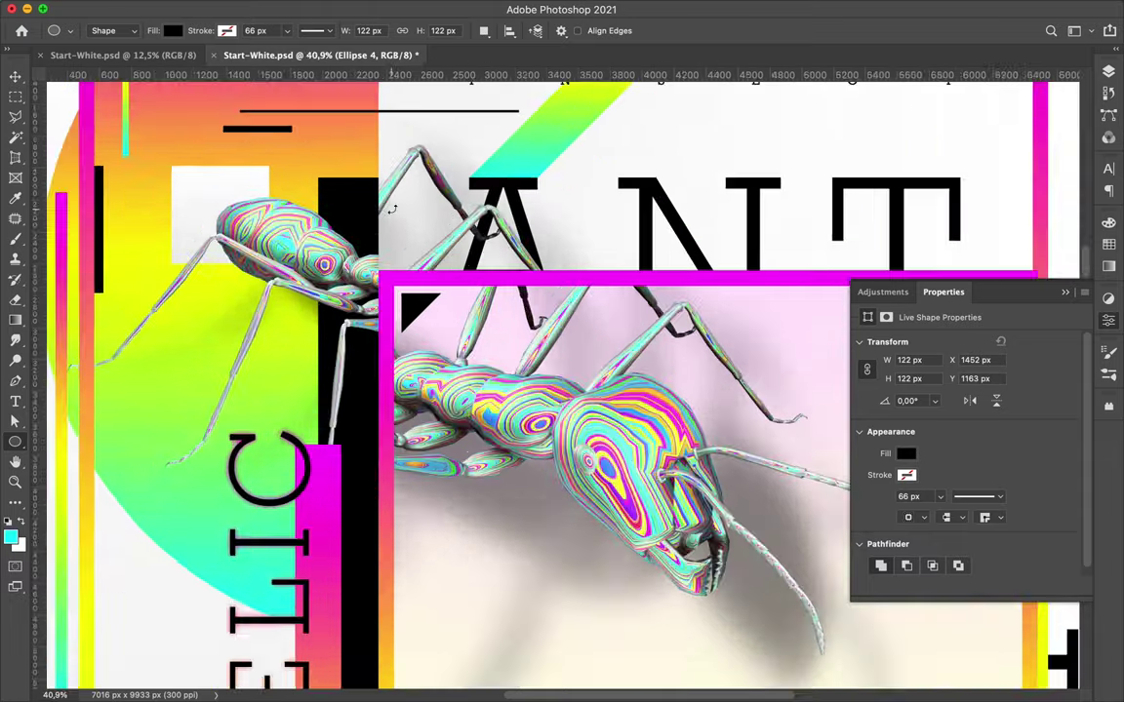
scroll(386, 193, "up", 2)
left_click_drag(449, 344, 446, 333)
scroll(435, 253, "down", 3)
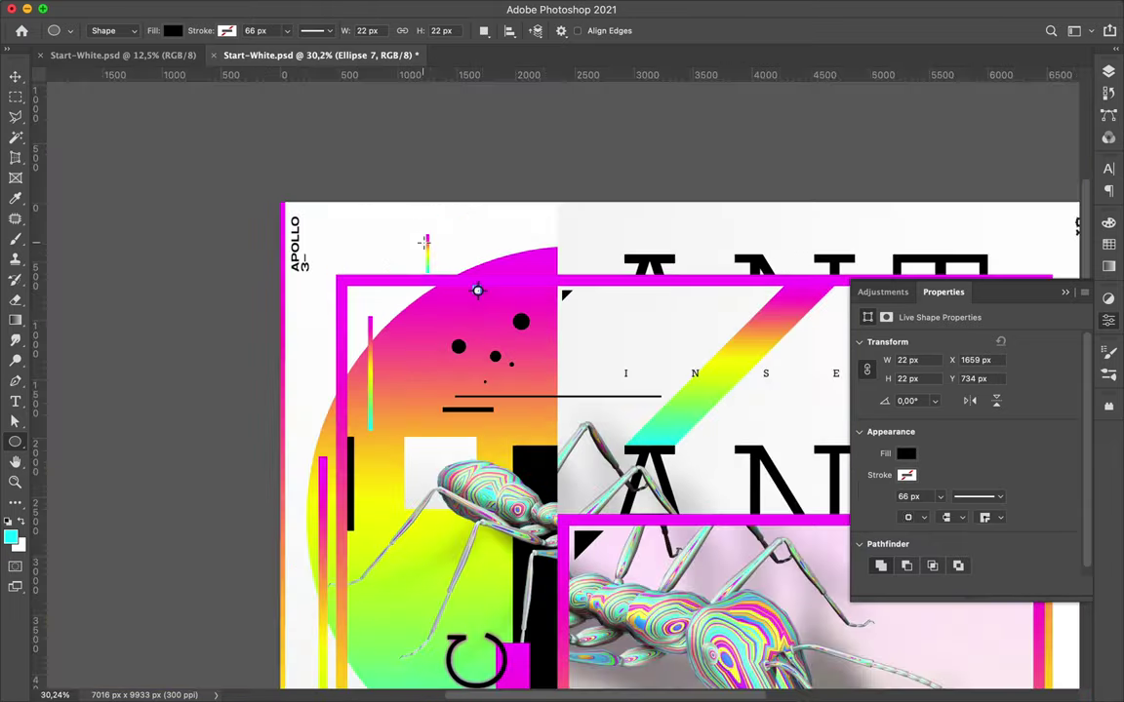
key("v")
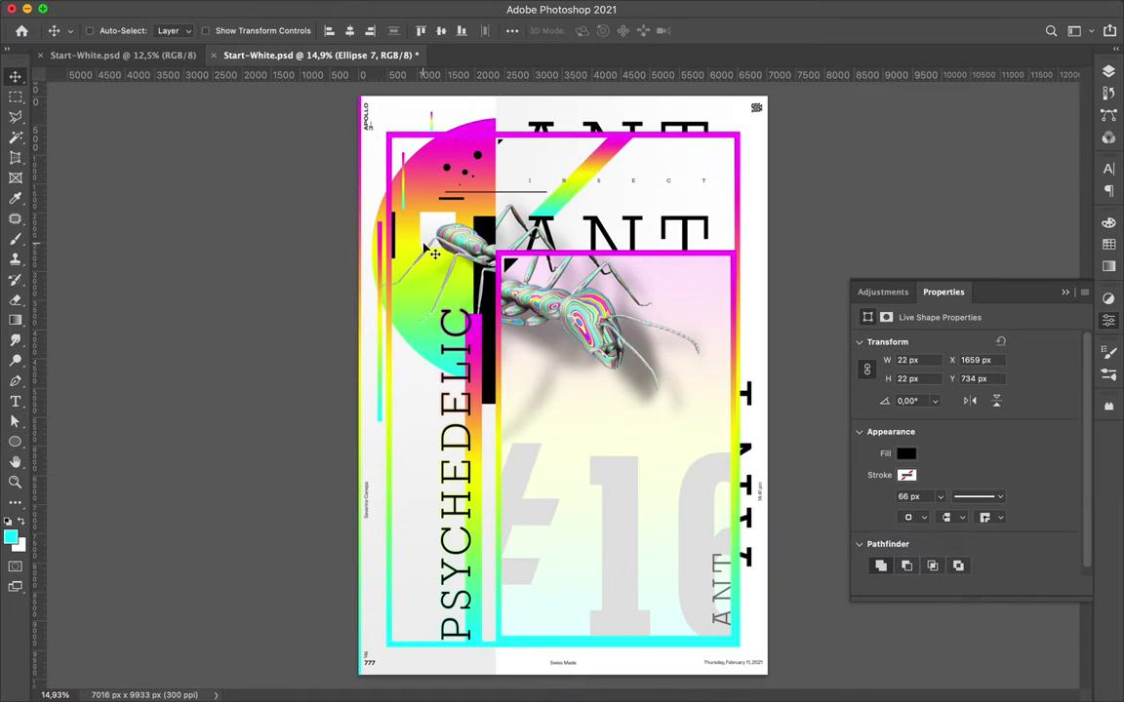
Draw a diagonal Pen line and merge it into Rectangle 10.
key("p")
left_click(341, 382)
left_click(399, 322)
key("v")
left_click(1108, 71)
left_click_drag(953, 181, 977, 534)
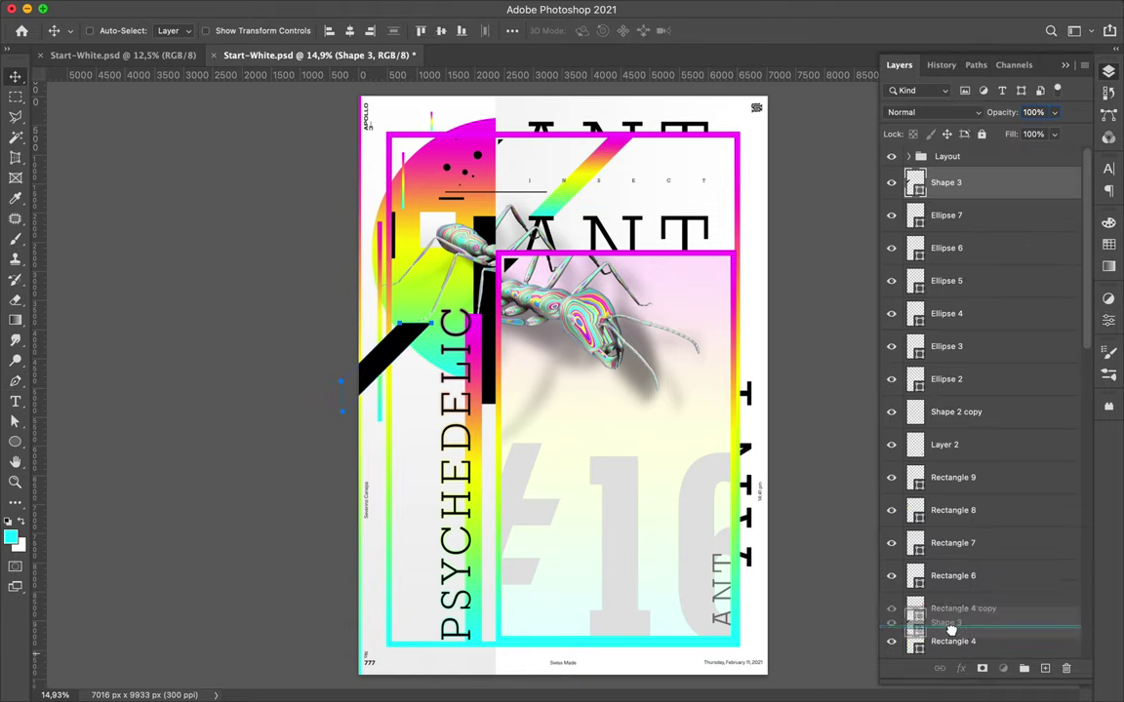
key("ctrl+e")
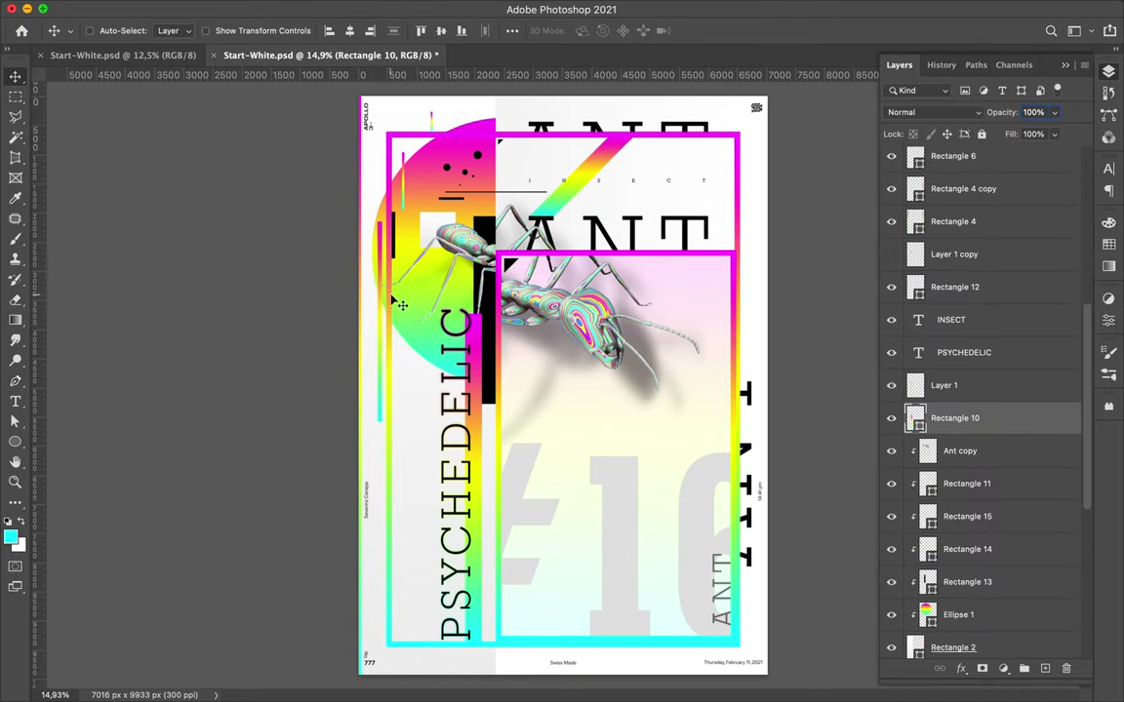
Duplicate the black bar, move the copy, and narrow it.
left_click_drag(401, 306, 414, 422)
key("ctrl+j")
key("ctrl+t")
key("Return")
scroll(426, 447, "up", 3)
key("ctrl+t")
left_click_drag(246, 436, 255, 438)
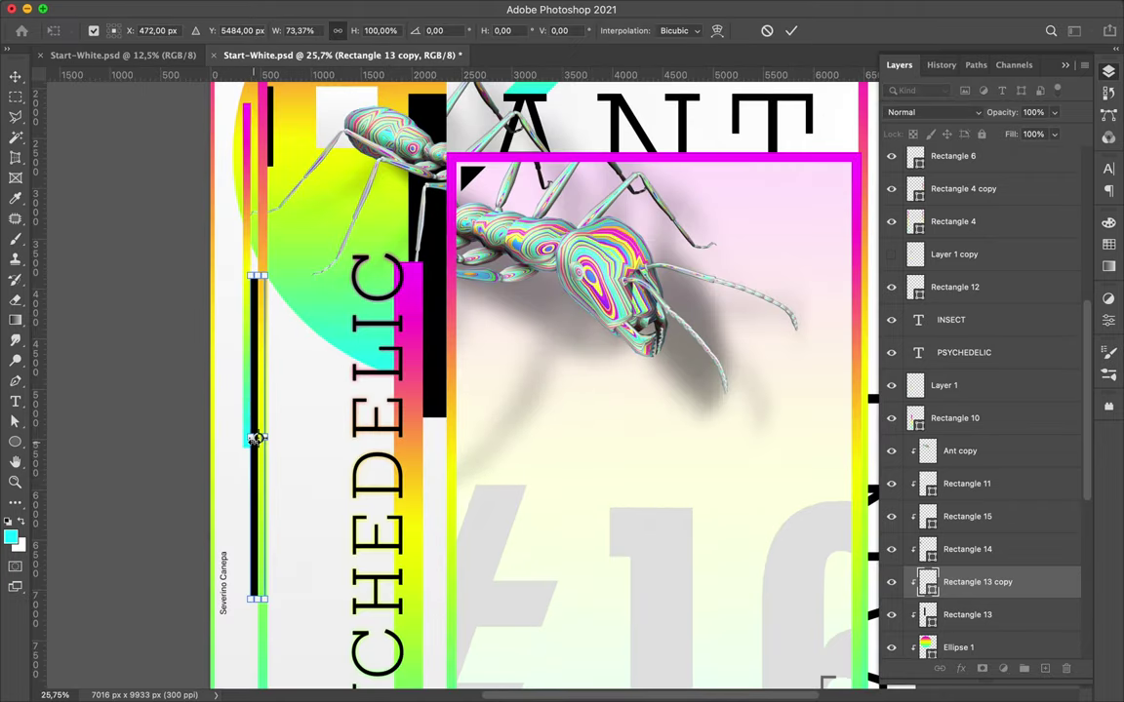
scroll(254, 438, "up", 3)
scroll(447, 482, "down", 5)
key("Return")
Save the poster and draw a thin black bar left of PSYCHEDELIC.
key("ctrl+s")
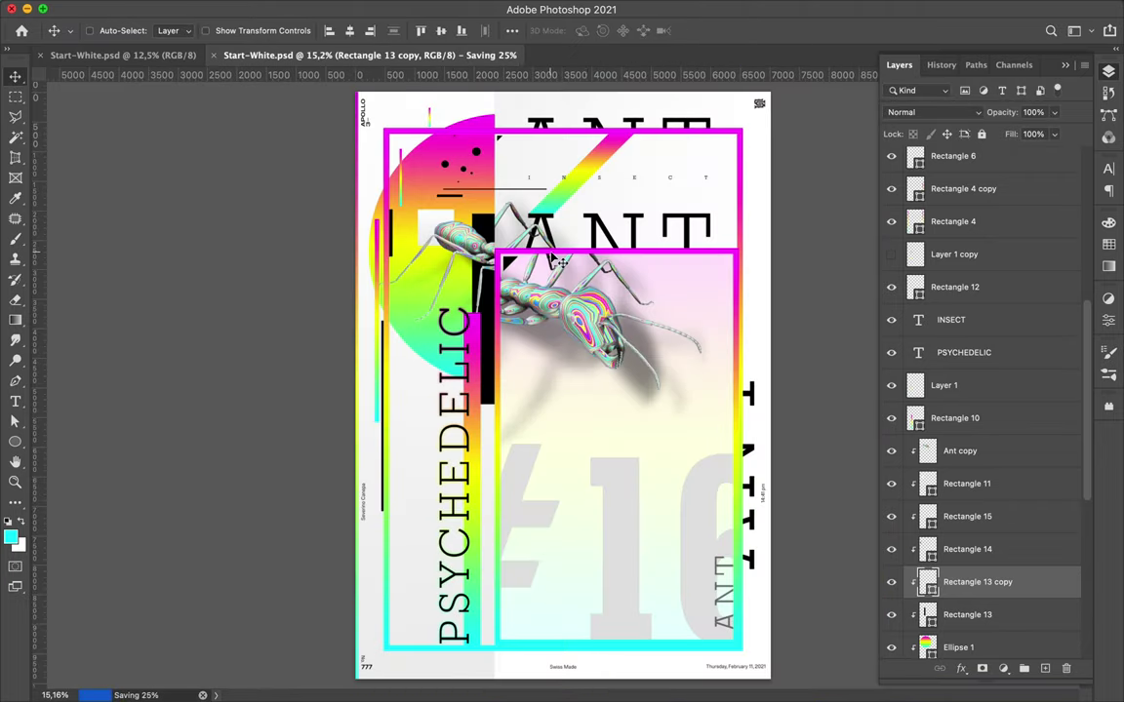
key("u")
left_click_drag(431, 326, 433, 379)
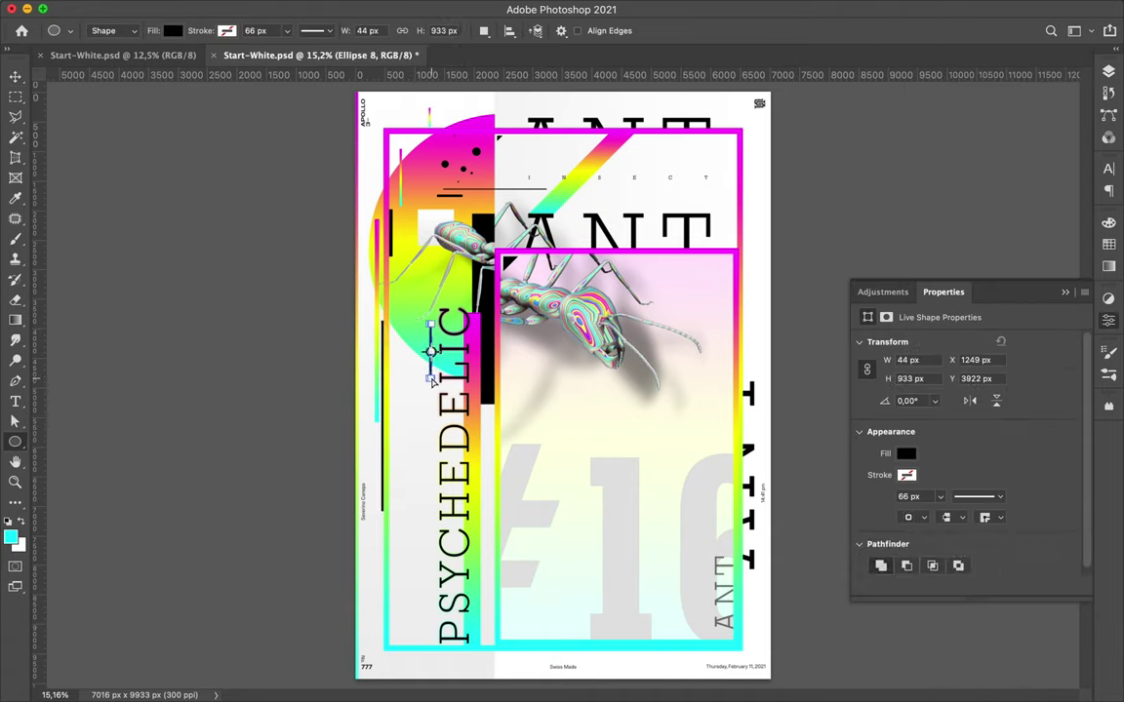
Draw a small gradient strip, clip it below ANT, and place it beside the black bar.
key("v")
key("u")
left_click_drag(685, 216, 710, 253)
key("v")
key("ctrl+bracketleft")
key("ctrl+bracketleft")
key("ctrl+bracketleft")
key("ctrl+bracketleft")
key("ctrl+bracketleft")
key("ctrl+bracketleft")
key("ctrl+bracketleft")
left_click_drag(705, 242, 519, 242)
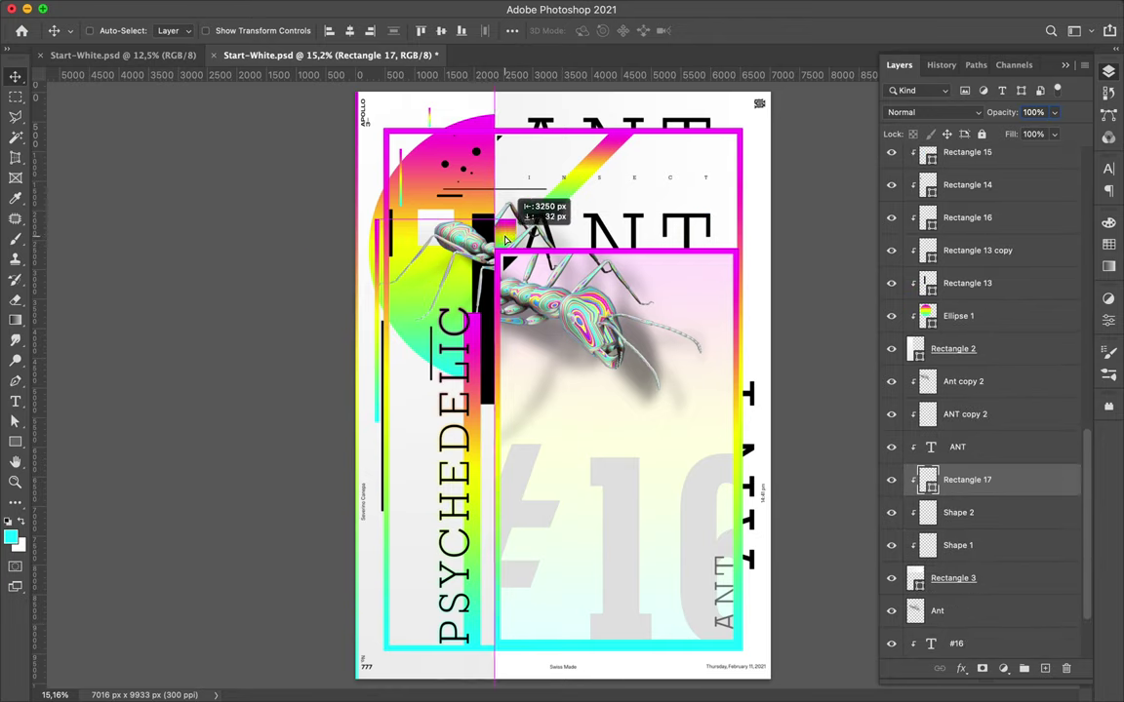
scroll(407, 426, "up", 5)
key("ctrl+t")
right_click(289, 353)
key("Escape")
Copy the gradient strip into the ANT letter gaps, including beside the T's stem.
mouse_move(237, 417)
left_mouse_down()
mouse_move(407, 418)
mouse_move(672, 393)
mouse_move(756, 361)
left_mouse_up()
scroll(495, 401, "down", 3)
key("ctrl+alt+t")
key("Return")
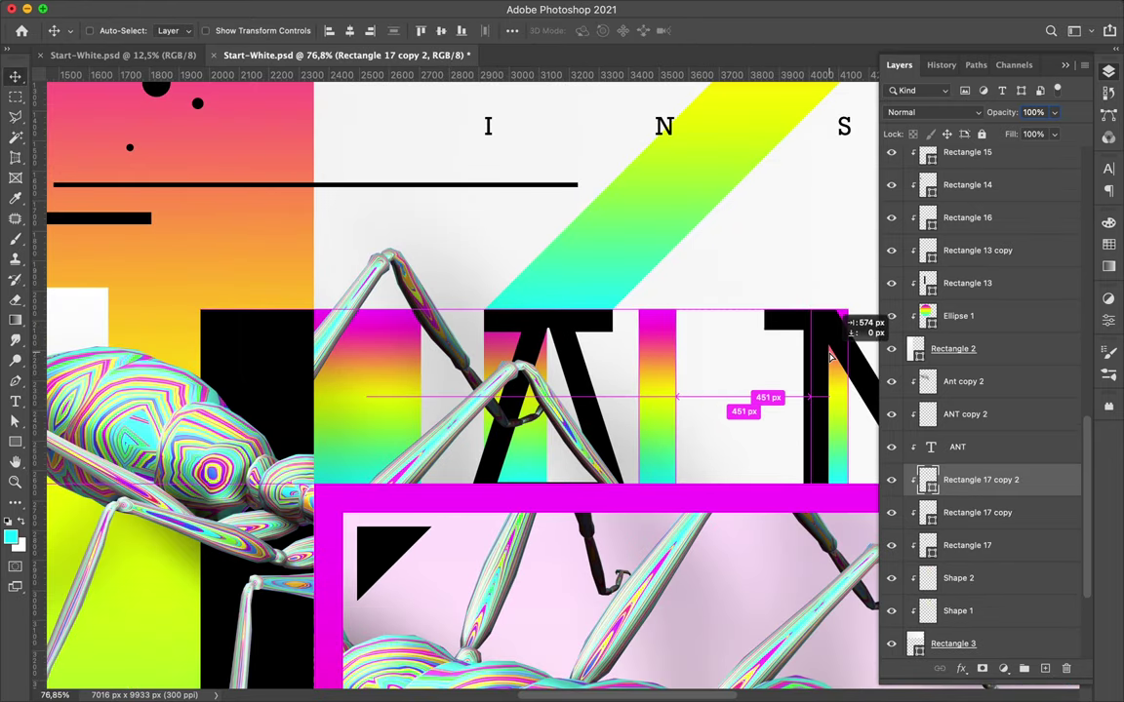
scroll(563, 235, "down", 5)
left_click(890, 448)
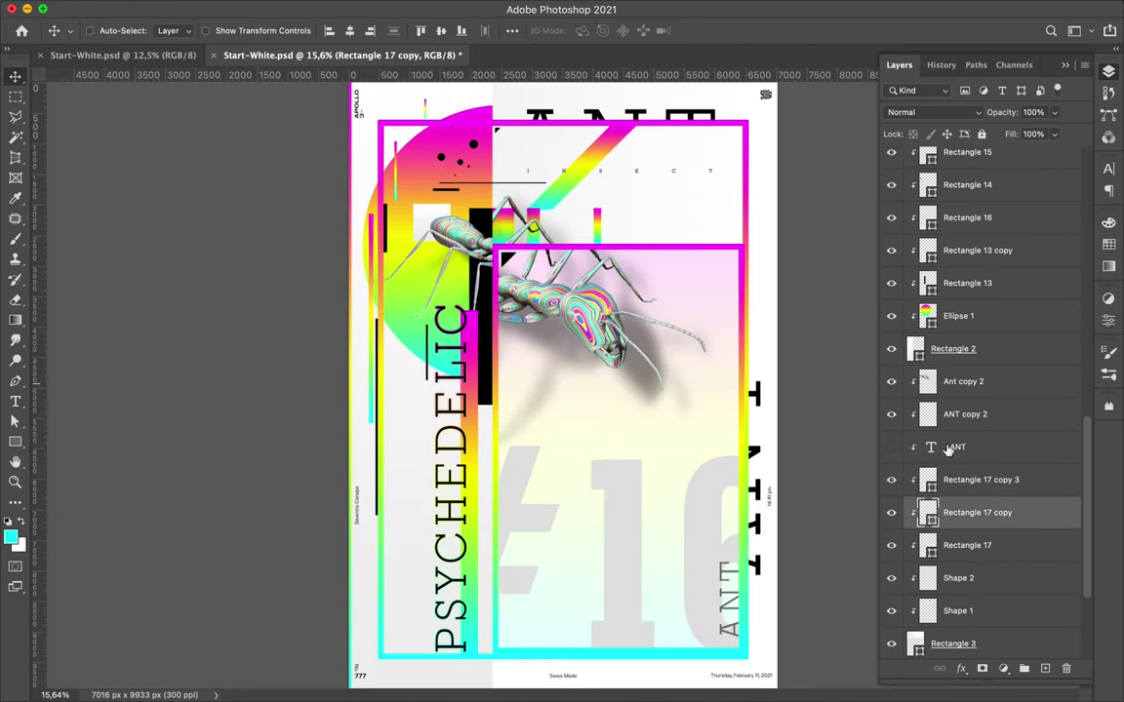
scroll(603, 234, "up", 5)
scroll(546, 322, "up", 2)
left_click_drag(542, 324, 522, 316)
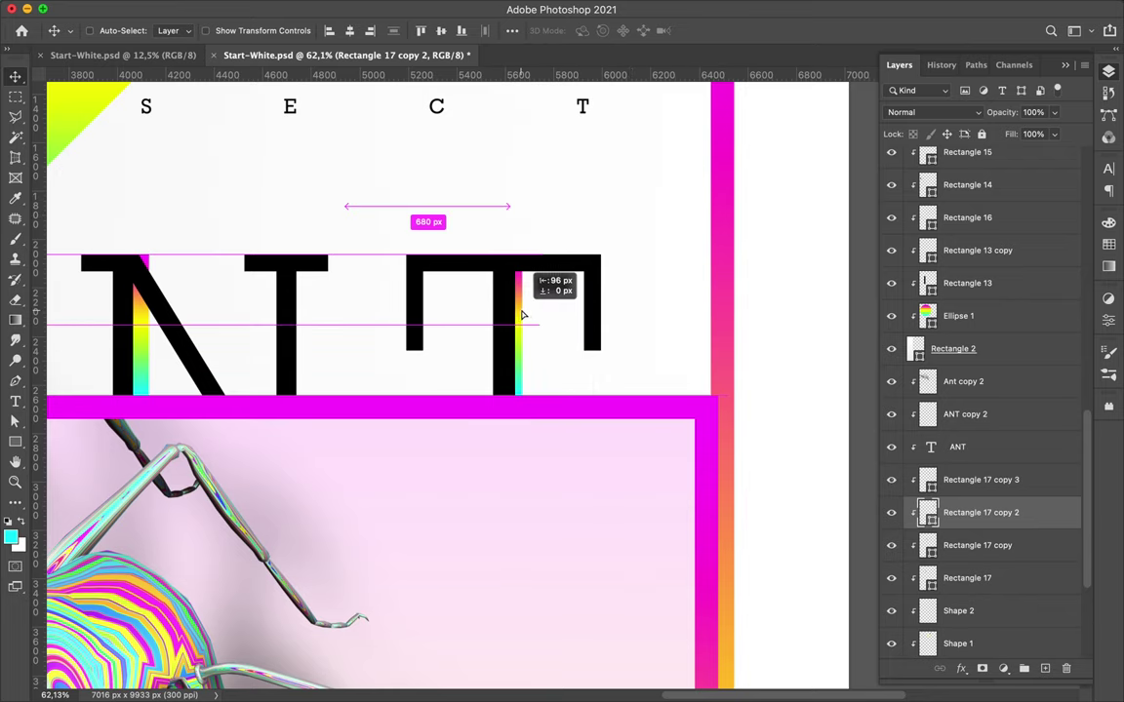
scroll(494, 212, "down", 6)
scroll(514, 166, "up", 2)
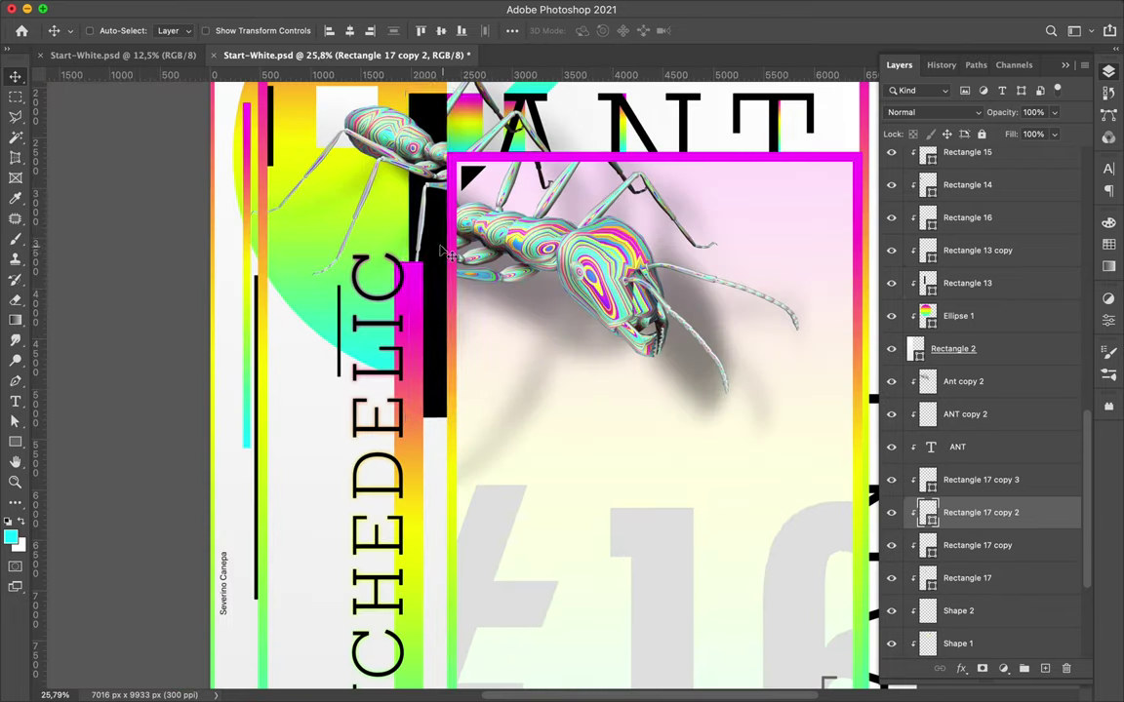
Narrow the black bar behind the ant to about 79% width.
left_click(431, 254, "ctrl")
key("ctrl+t")
scroll(400, 217, "up", 3)
left_click_drag(372, 216, 383, 217)
scroll(488, 293, "down", 5)
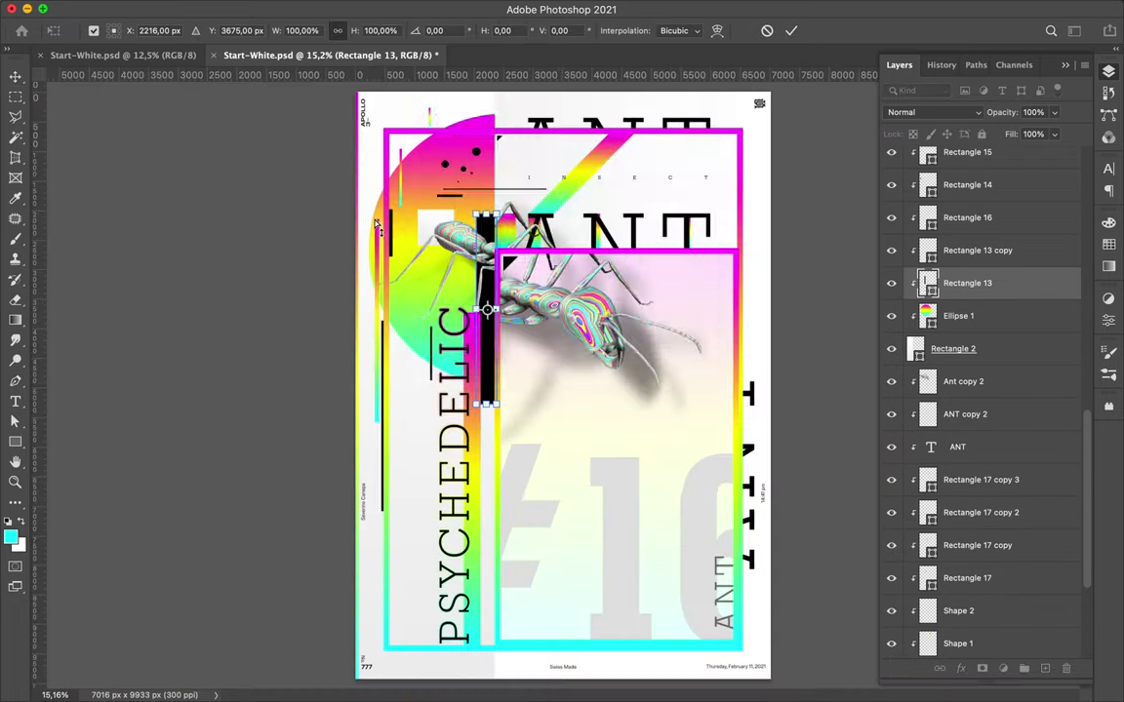
Apply the narrowed width to the black bar behind the ant (Rectangle 13).
key("Return")
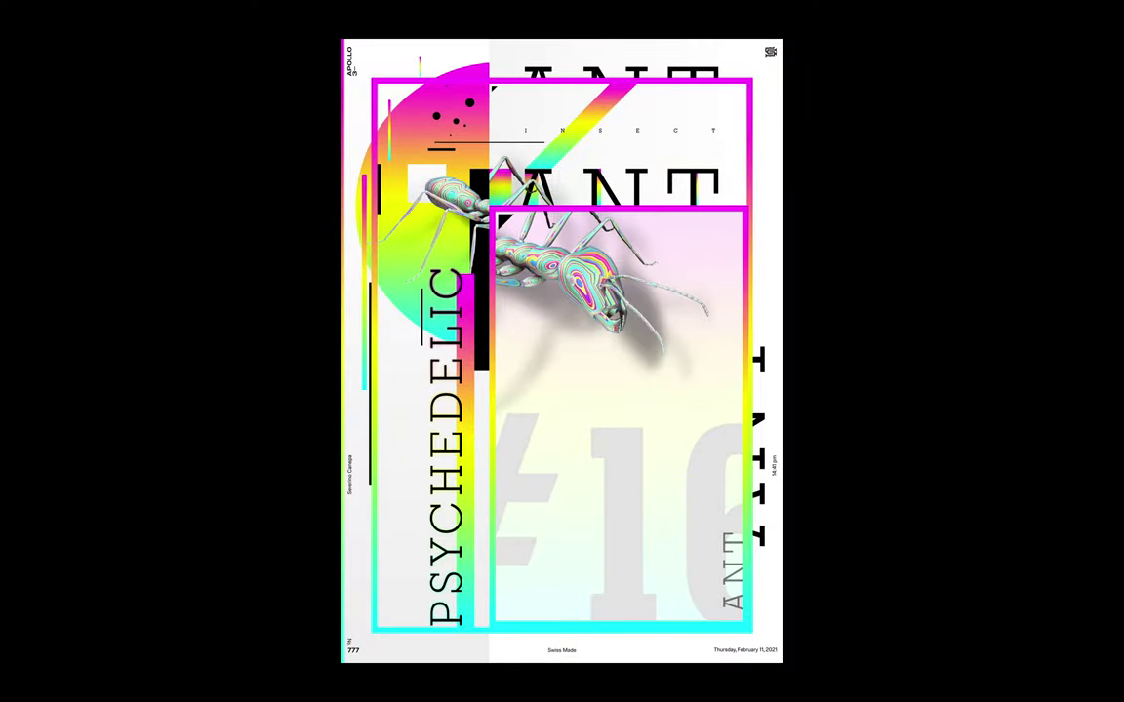